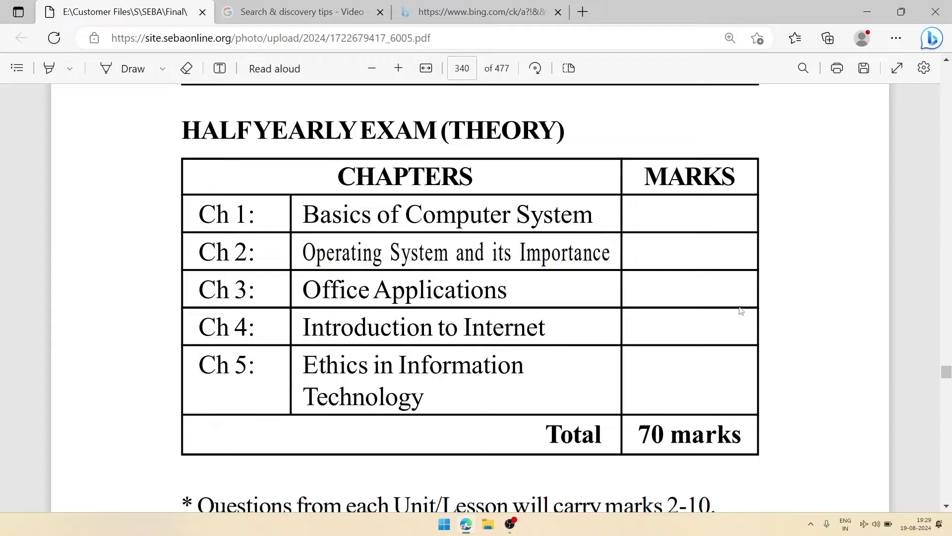
Step: Scroll the PDF to the Half Yearly Exam (Practical) table on page 341
{"action": "scroll", "coordinate": [741, 310], "scroll_direction": "down", "scroll_amount": 10}
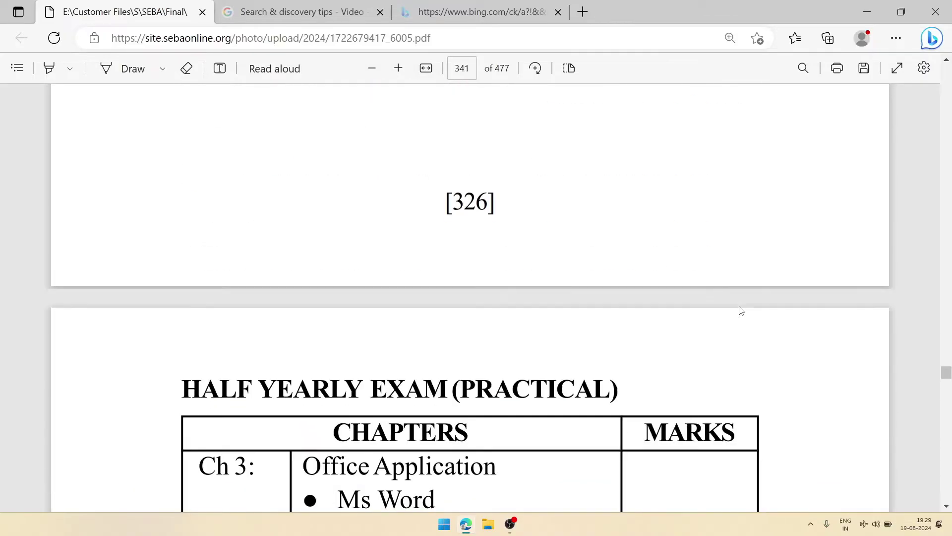
{"action": "scroll", "coordinate": [741, 310], "scroll_direction": "down", "scroll_amount": 5}
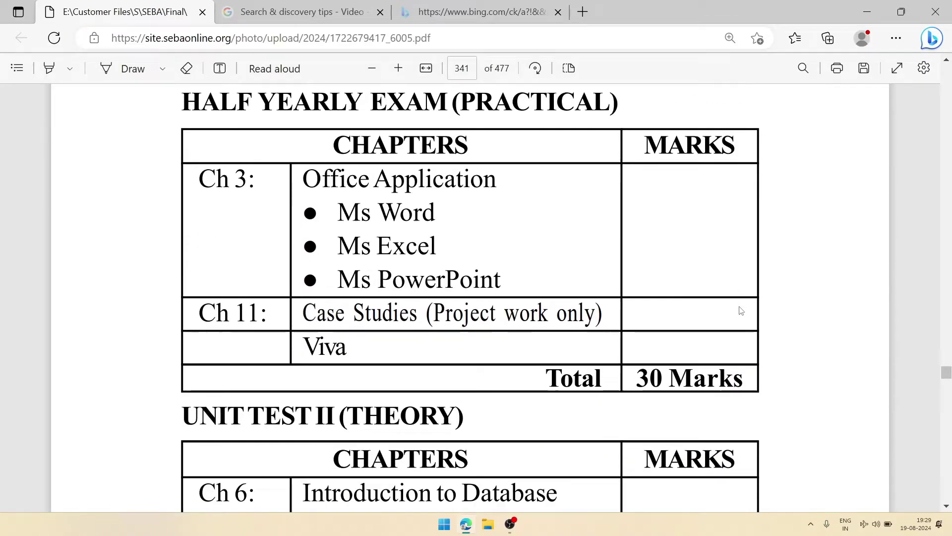
{"action": "scroll", "coordinate": [741, 310], "scroll_direction": "up", "scroll_amount": 1}
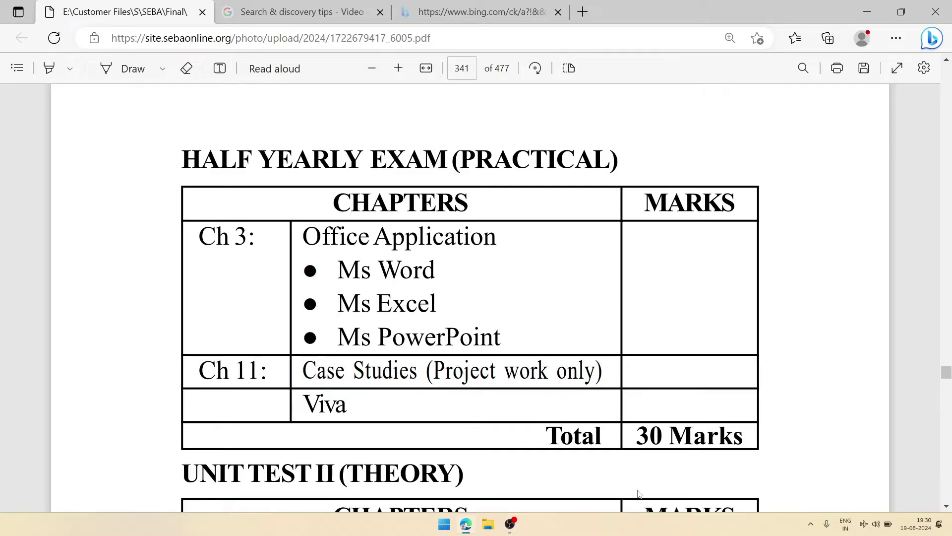
Step: Search the Start menu for 'word' and launch Word 2016
{"action": "left_click", "coordinate": [445, 524]}
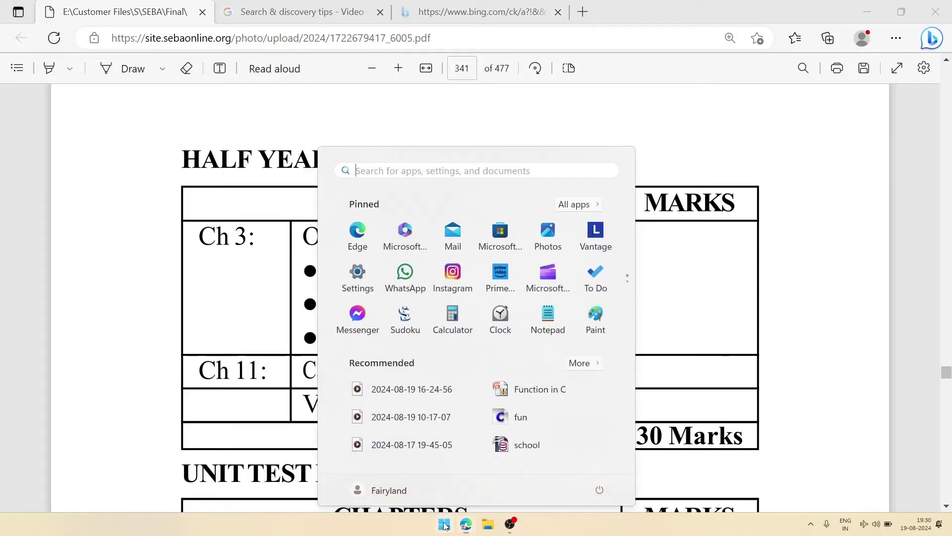
{"action": "left_click", "coordinate": [427, 173]}
{"action": "type", "text": "word"}
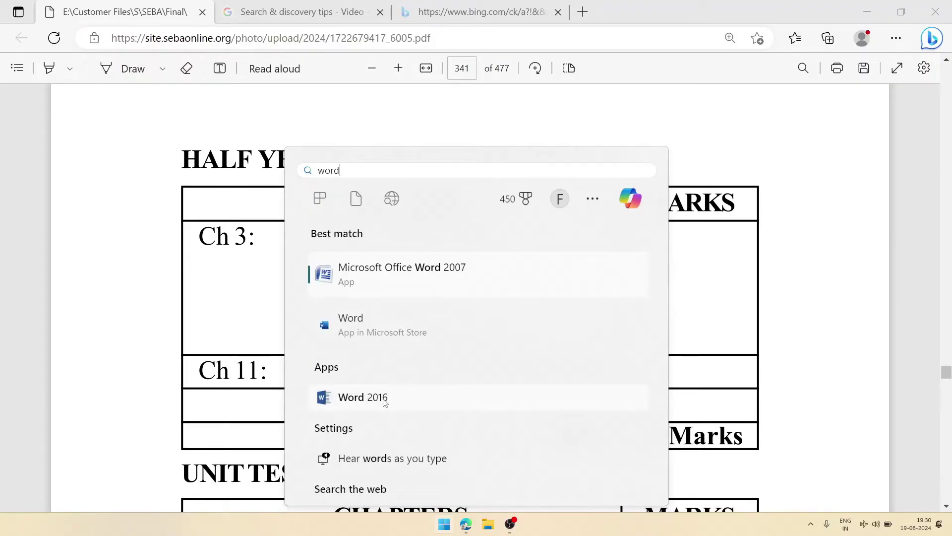
{"action": "left_click", "coordinate": [385, 400]}
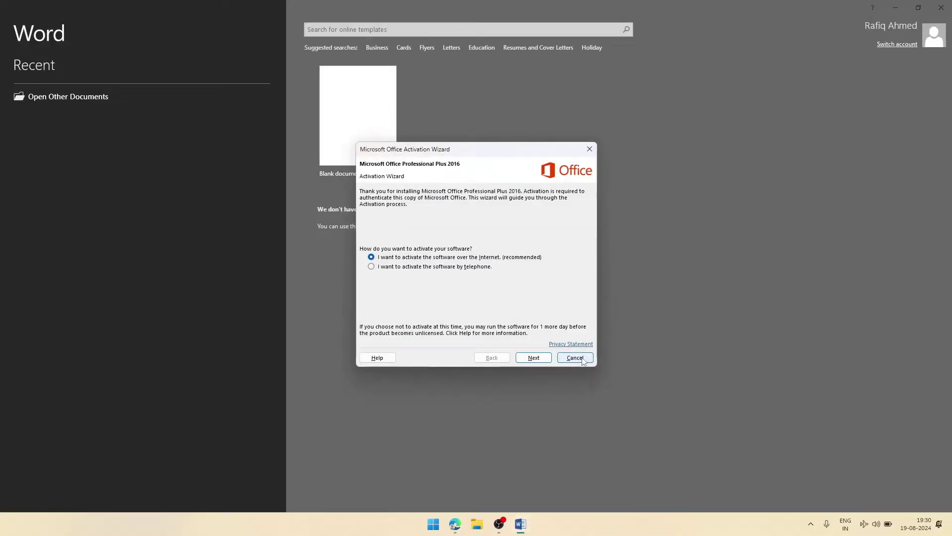
Step: Cancel the activation wizard, create a blank document, and zoom in to 190%
{"action": "left_click", "coordinate": [578, 359]}
{"action": "left_click", "coordinate": [366, 149]}
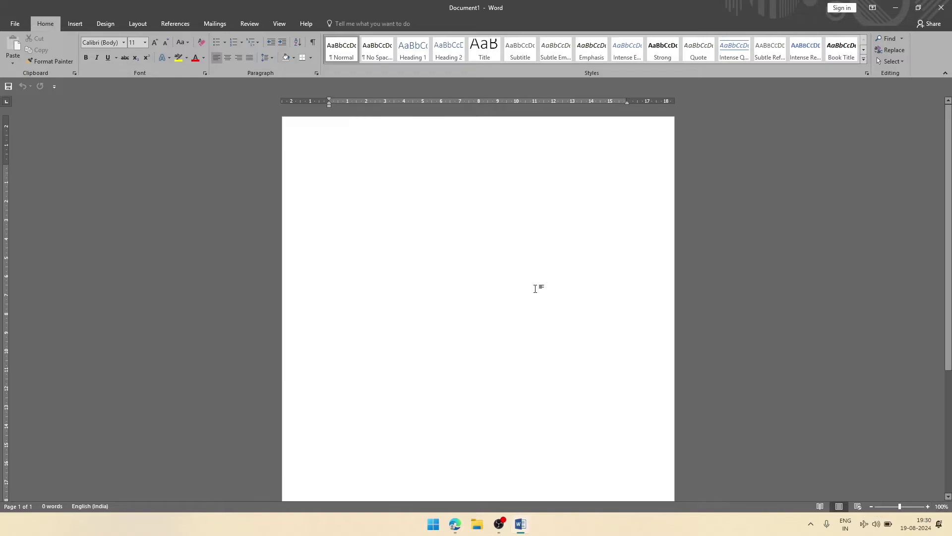
{"action": "scroll", "coordinate": [496, 271], "scroll_direction": "up", "scroll_amount": 9}
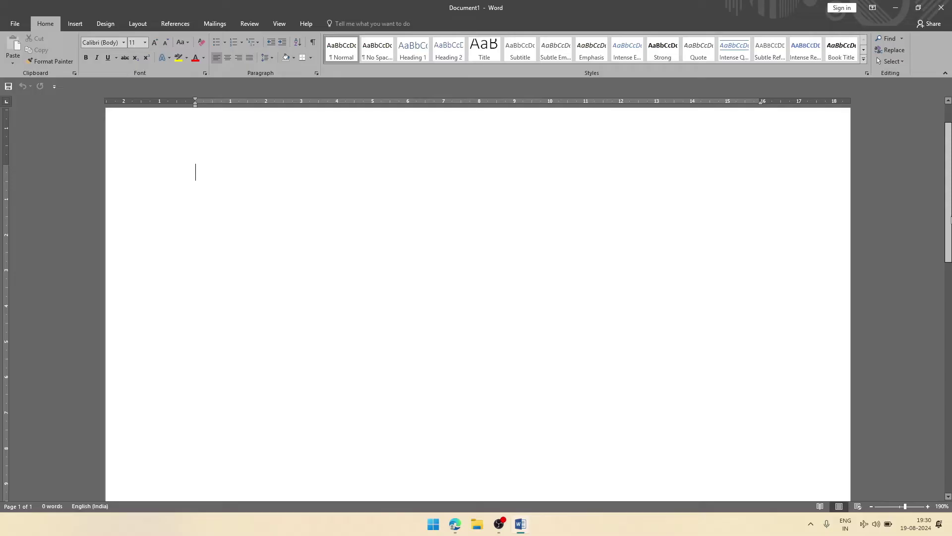
{"action": "scroll", "coordinate": [949, 179], "scroll_direction": "up", "scroll_amount": 2}
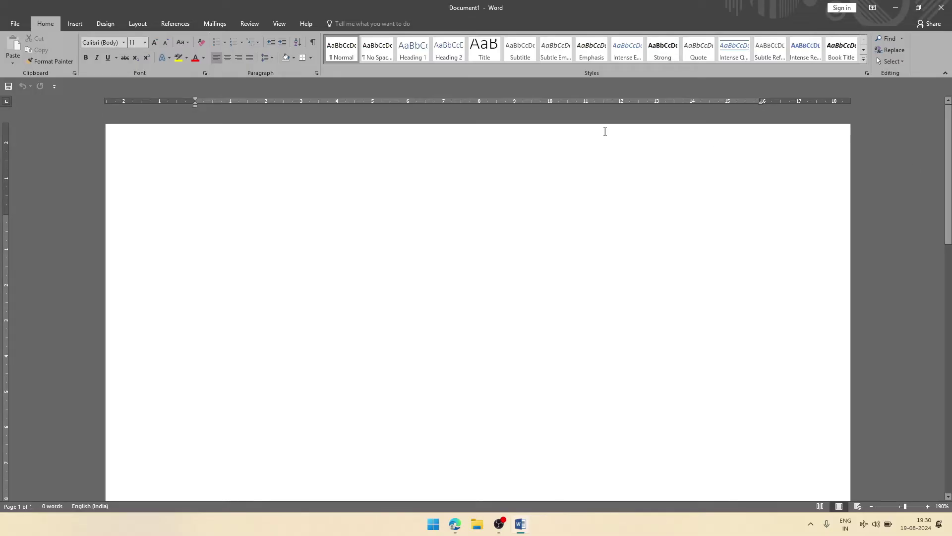
Step: Centre the first line and set the font size to 16, keeping Calibri as the font
{"action": "left_click", "coordinate": [227, 58]}
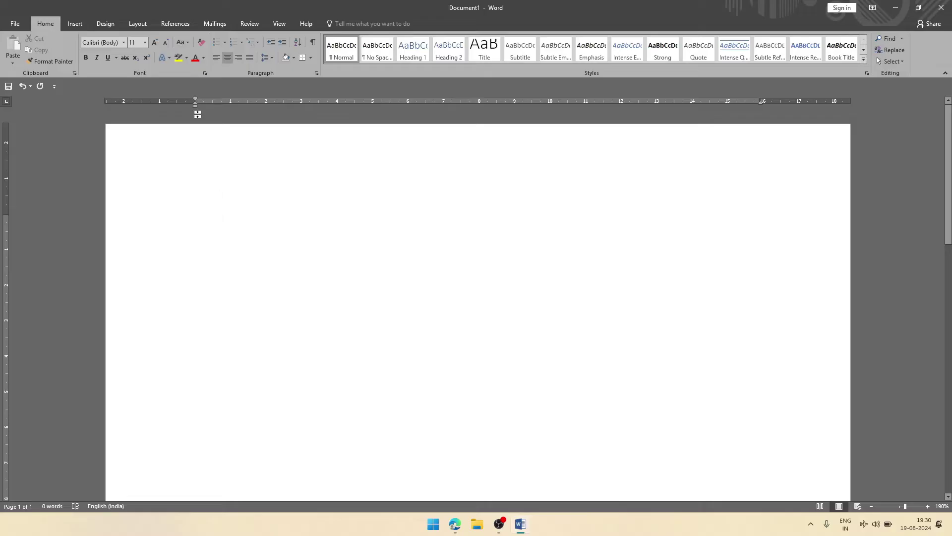
{"action": "left_click", "coordinate": [146, 46]}
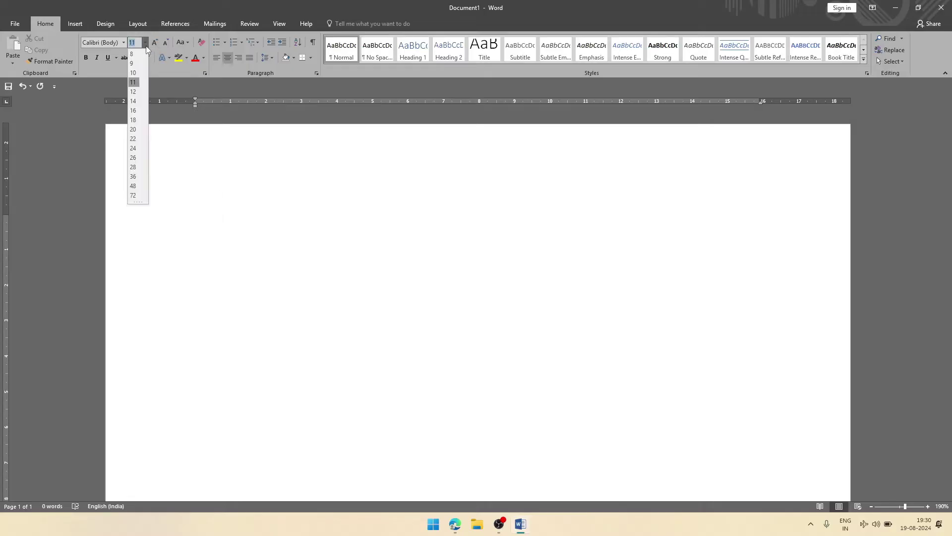
{"action": "left_click", "coordinate": [134, 110]}
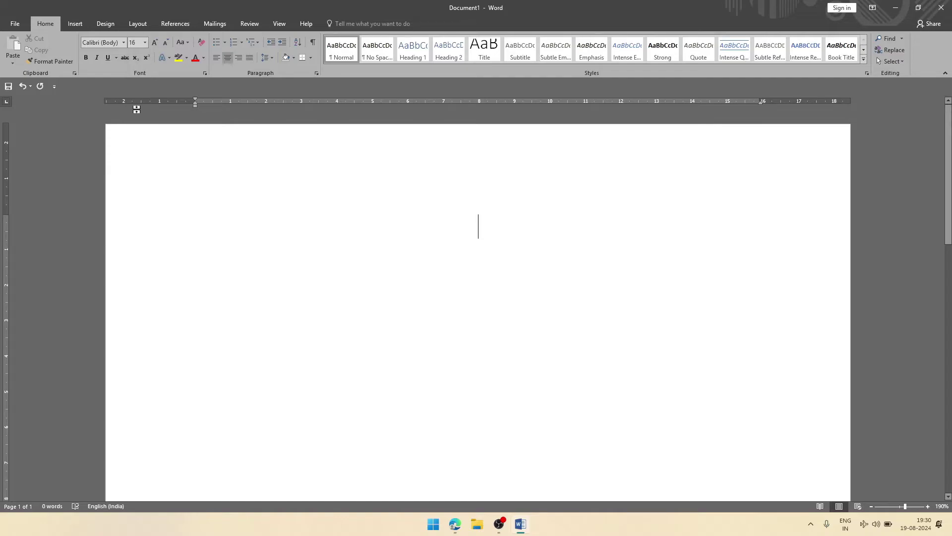
{"action": "left_click", "coordinate": [124, 43]}
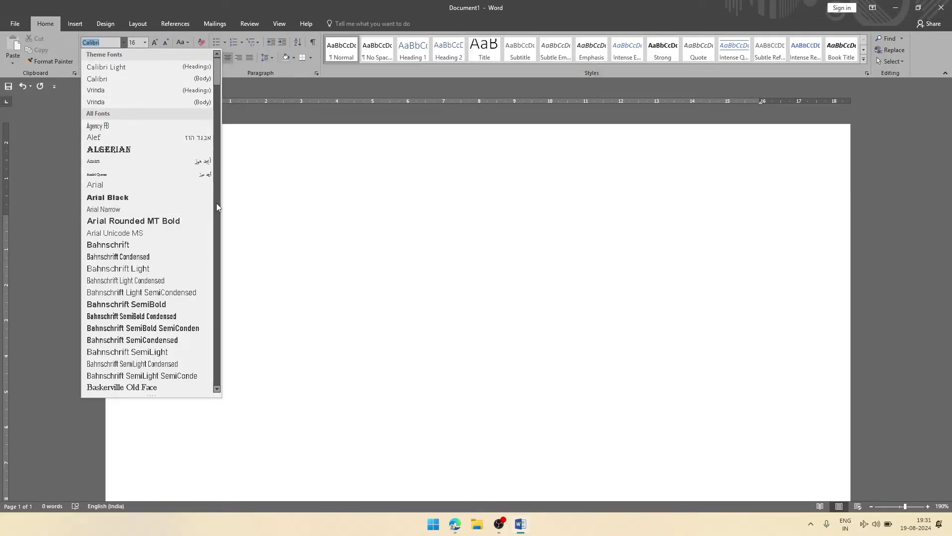
{"action": "type", "text": "Times New Ro"}
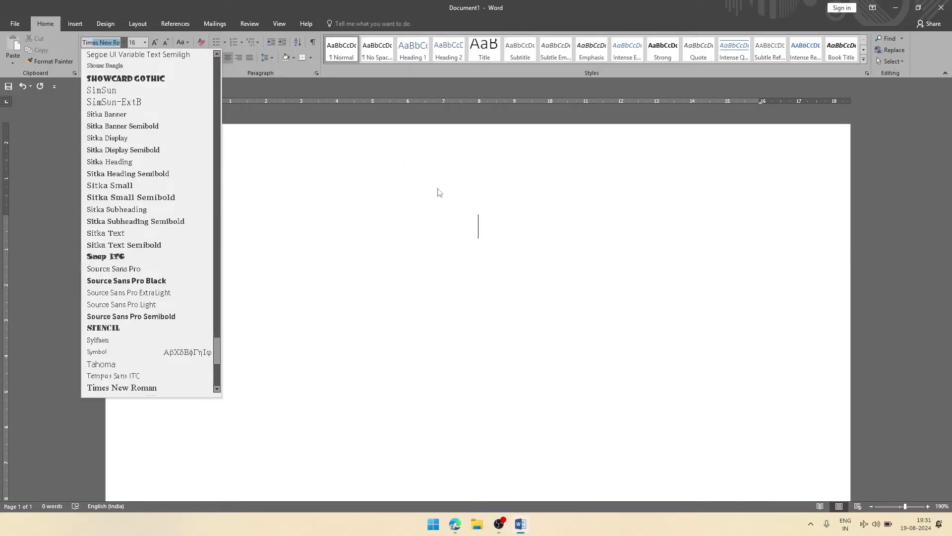
{"action": "left_click", "coordinate": [436, 201]}
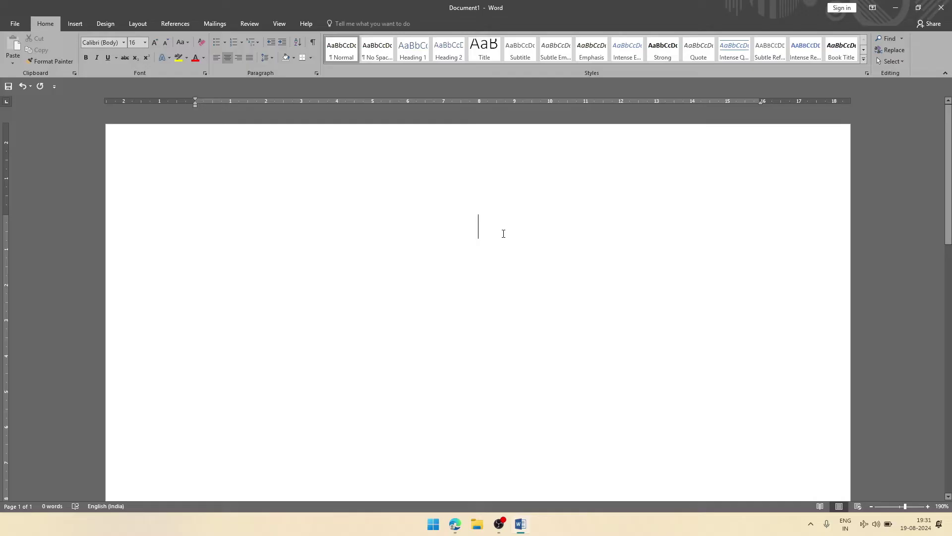
Step: Type a bold, underlined 'BIO-DATA' heading and start a plain new line below it
{"action": "left_click", "coordinate": [86, 58]}
{"action": "left_click", "coordinate": [108, 58]}
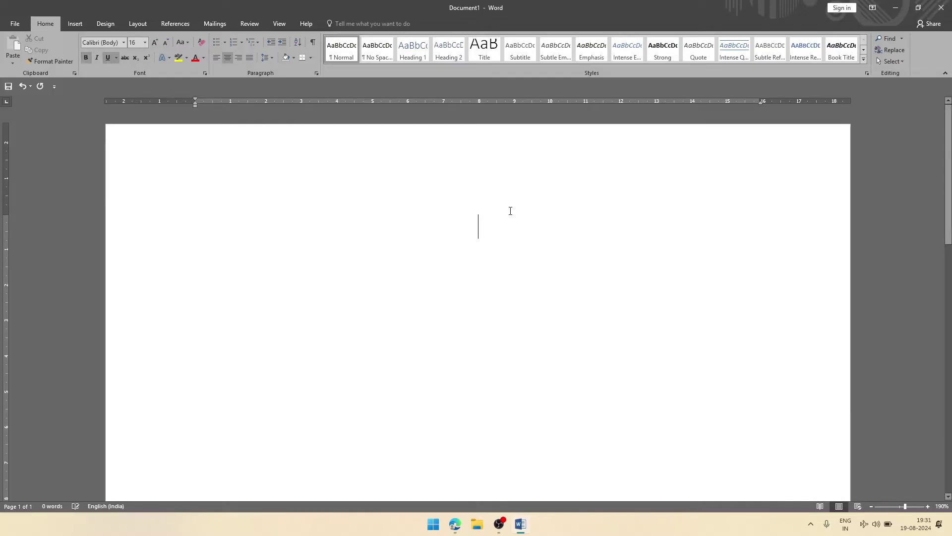
{"action": "type", "text": "BIO"}
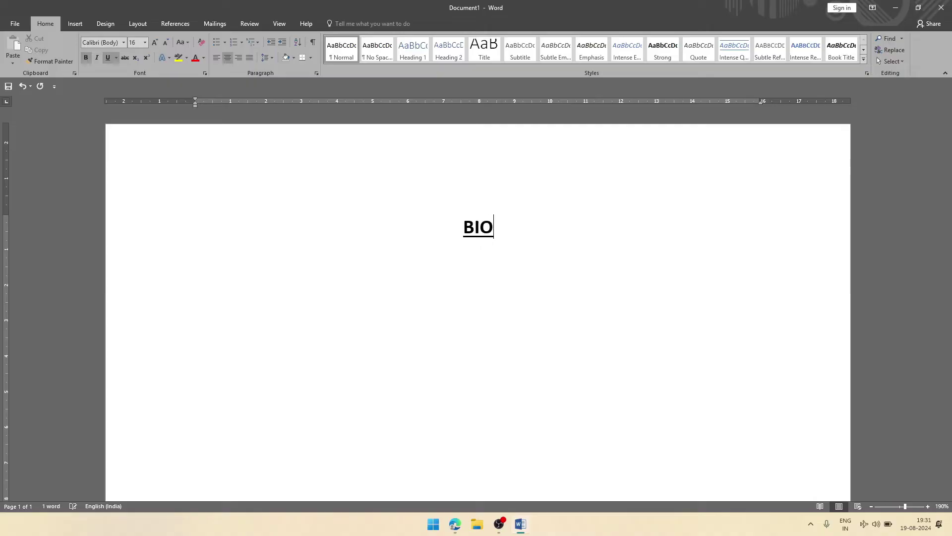
{"action": "type", "text": "-DATA"}
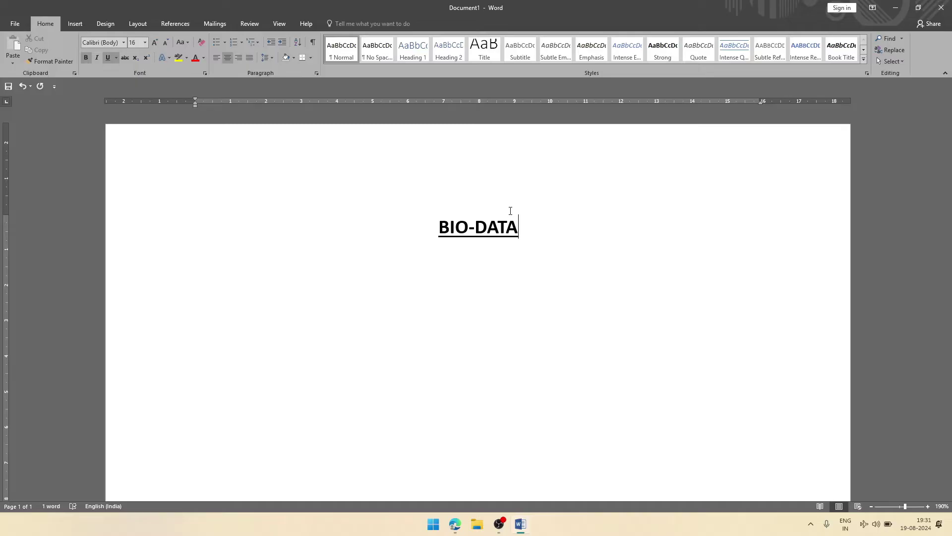
{"action": "key", "text": "Return"}
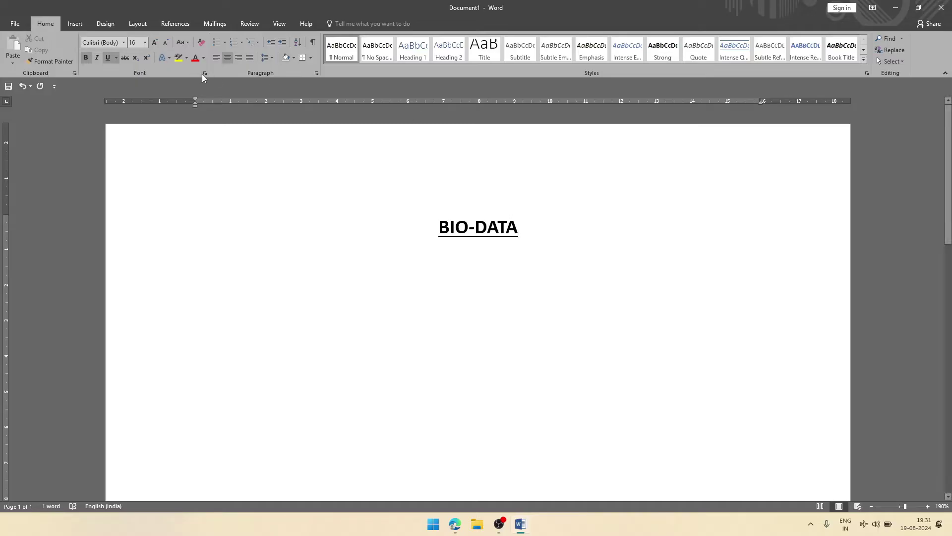
{"action": "left_click", "coordinate": [105, 58]}
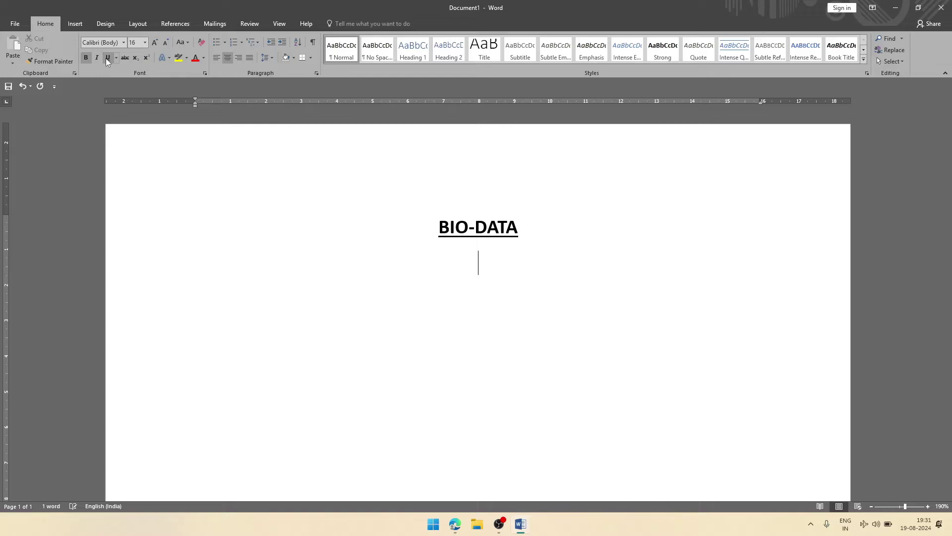
{"action": "left_click", "coordinate": [84, 60]}
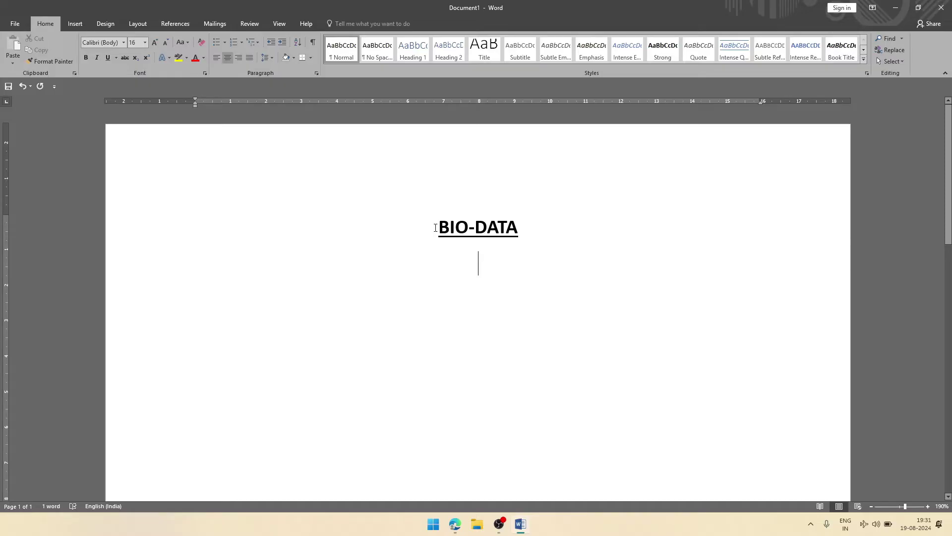
Step: Change the BIO-DATA heading's font to Times New Roman
{"action": "left_click_drag", "start_coordinate": [435, 227], "coordinate": [512, 306]}
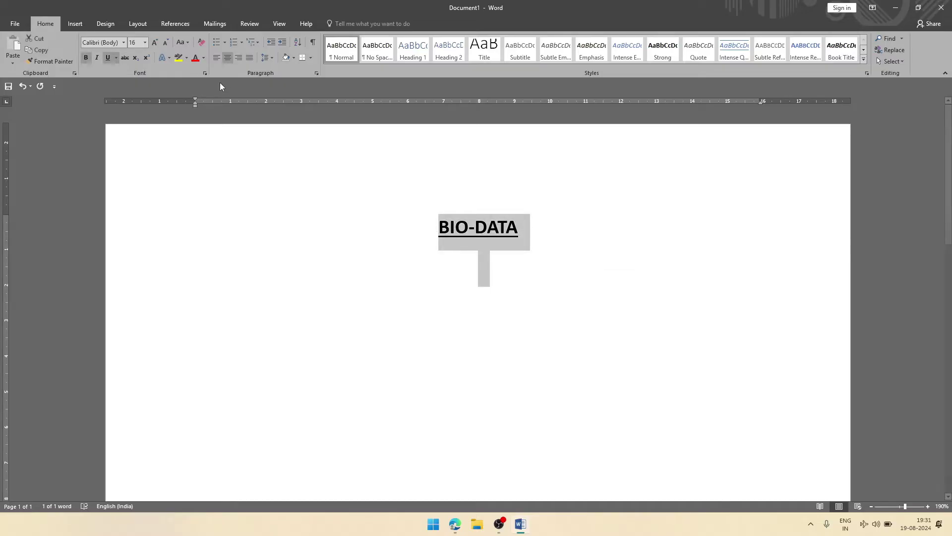
{"action": "left_click", "coordinate": [105, 43]}
{"action": "type", "text": "Times New Ro"}
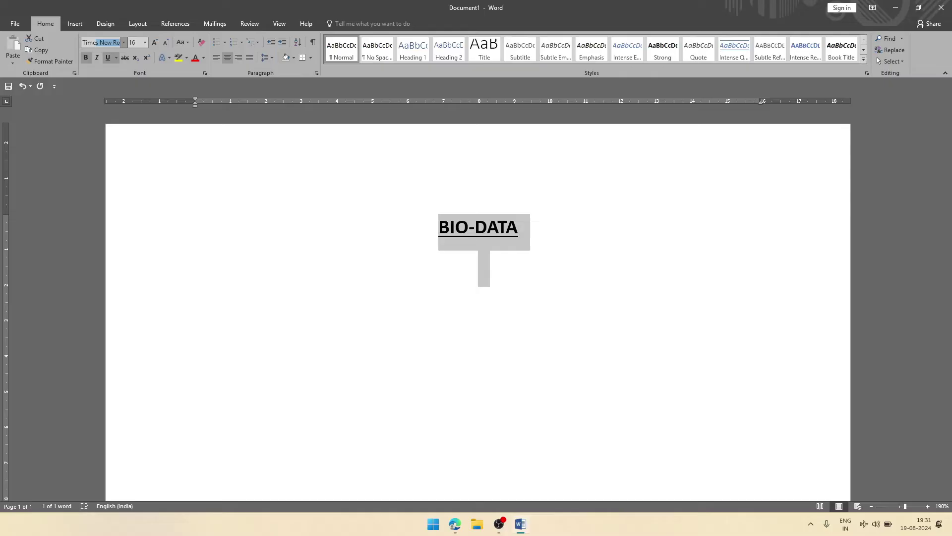
{"action": "key", "text": "Return"}
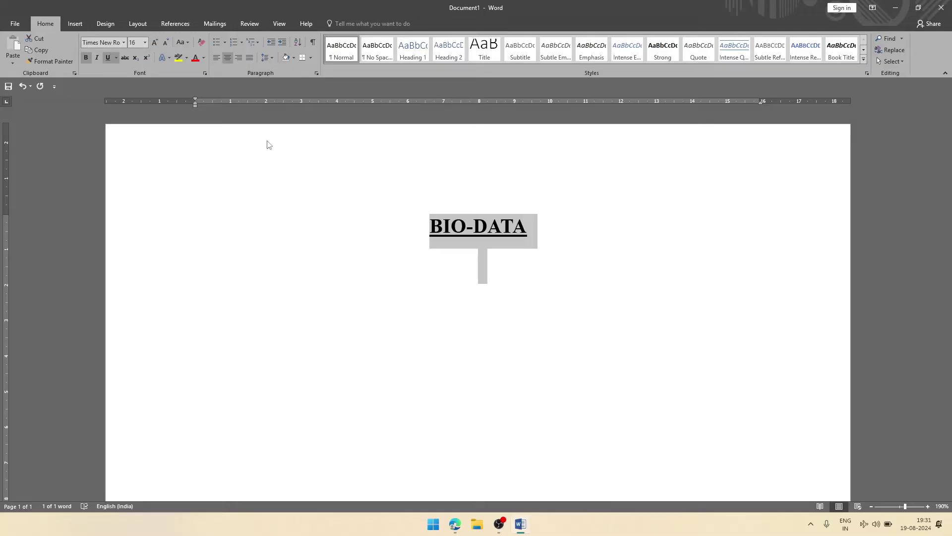
Step: Type a left-aligned 14-point 'Personal Information' line, underline it, and start a plain line below
{"action": "left_click", "coordinate": [492, 280]}
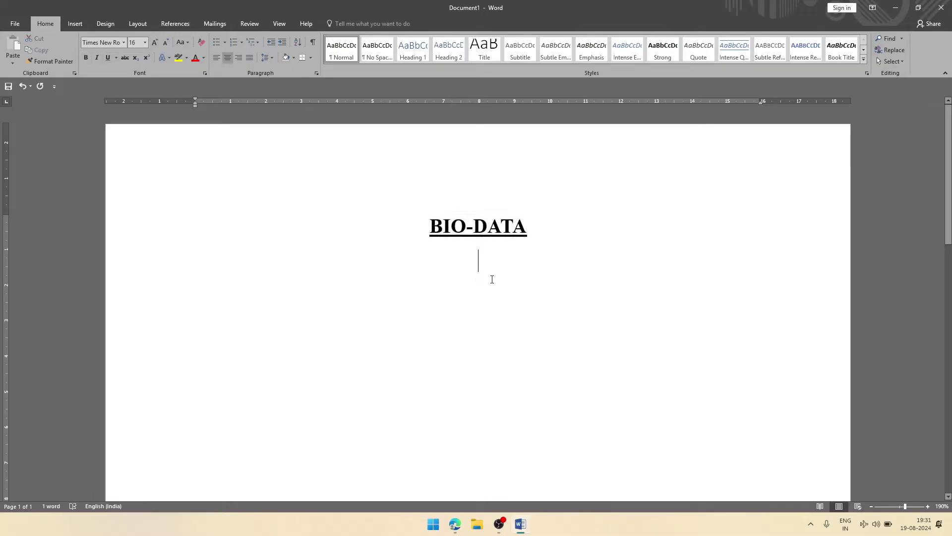
{"action": "left_click", "coordinate": [216, 58]}
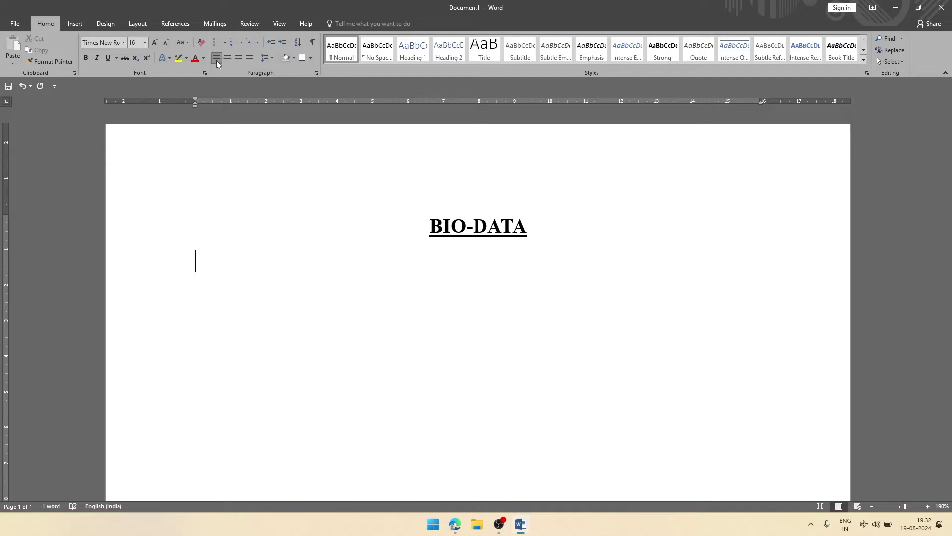
{"action": "left_click", "coordinate": [144, 45]}
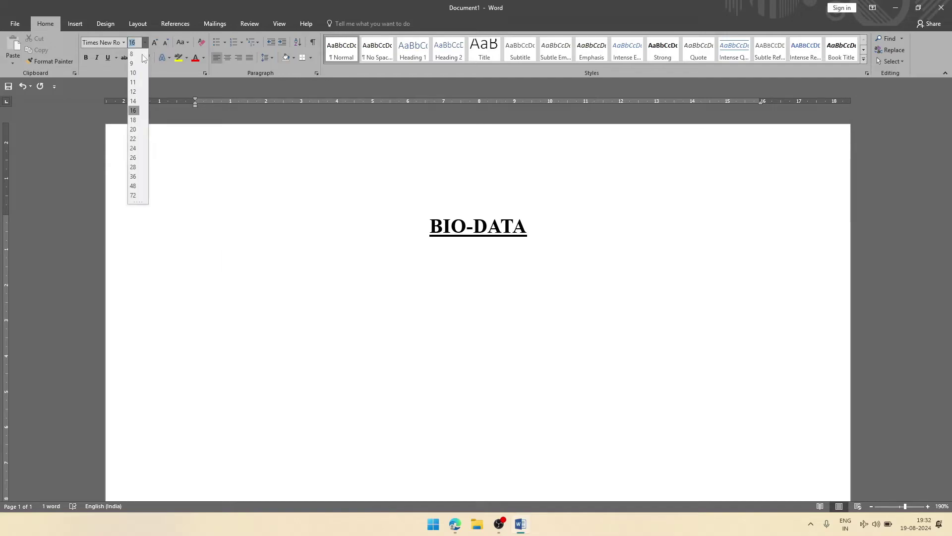
{"action": "left_click", "coordinate": [139, 101]}
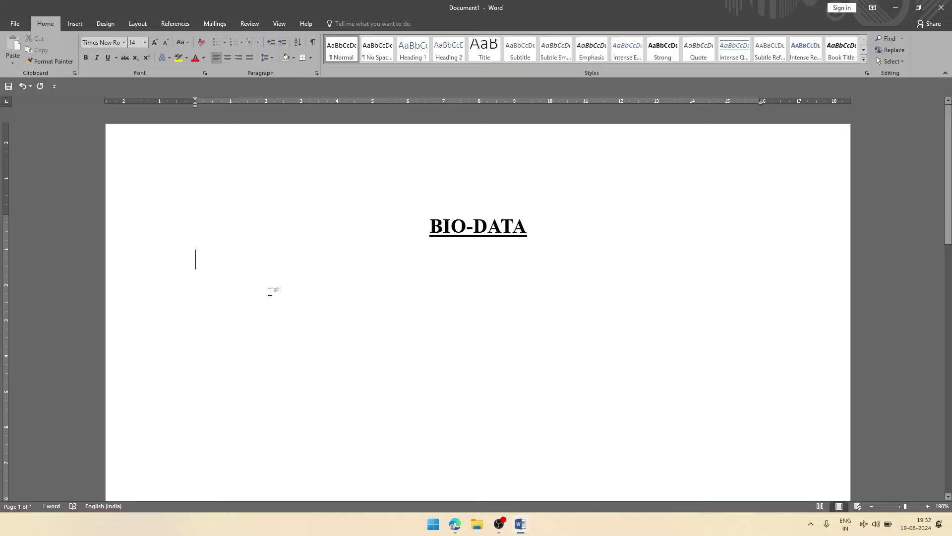
{"action": "type", "text": "Per"}
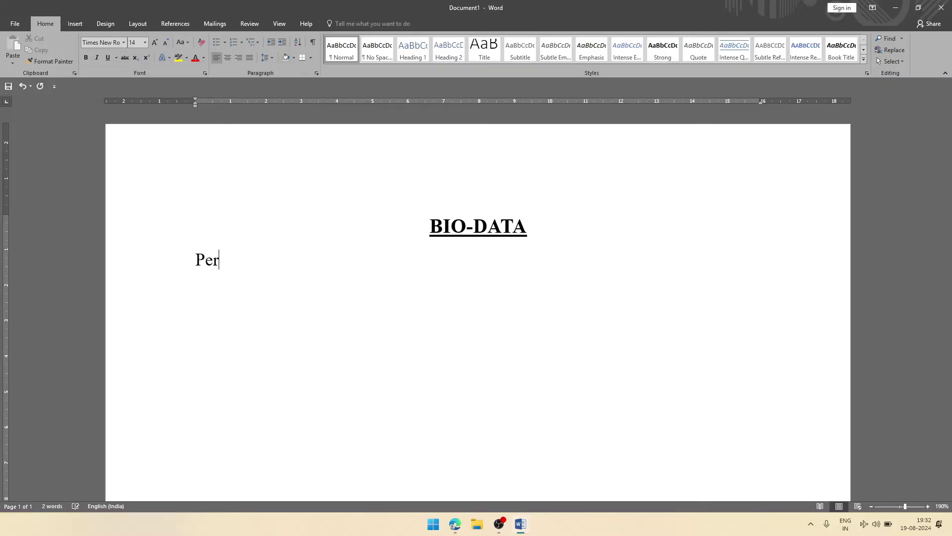
{"action": "type", "text": "sonal"}
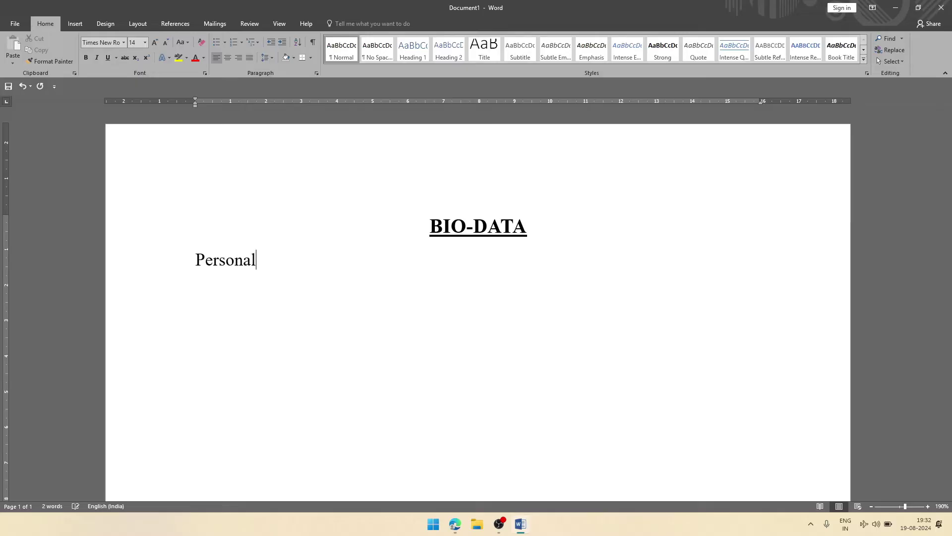
{"action": "type", "text": " Information"}
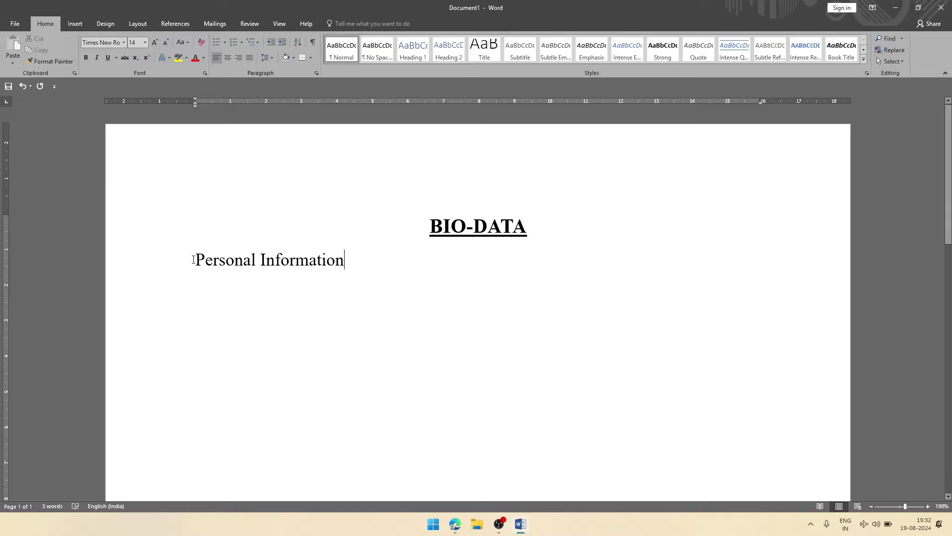
{"action": "left_click_drag", "start_coordinate": [194, 260], "coordinate": [361, 260]}
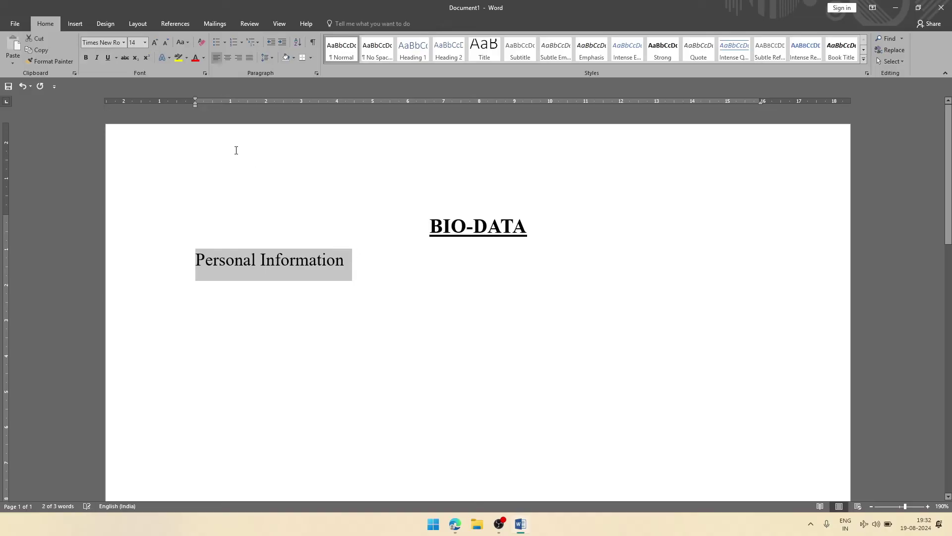
{"action": "left_click", "coordinate": [109, 59]}
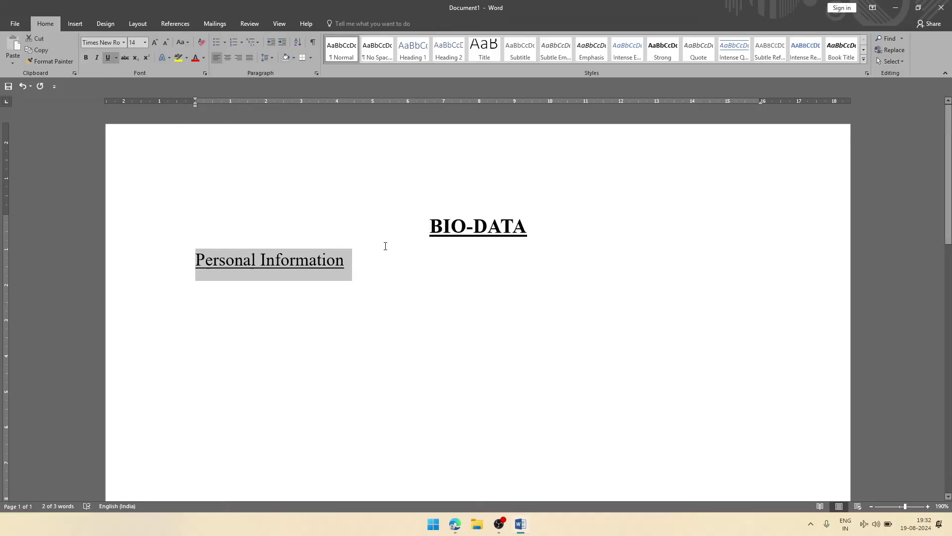
{"action": "left_click", "coordinate": [371, 269]}
{"action": "key", "text": "Return"}
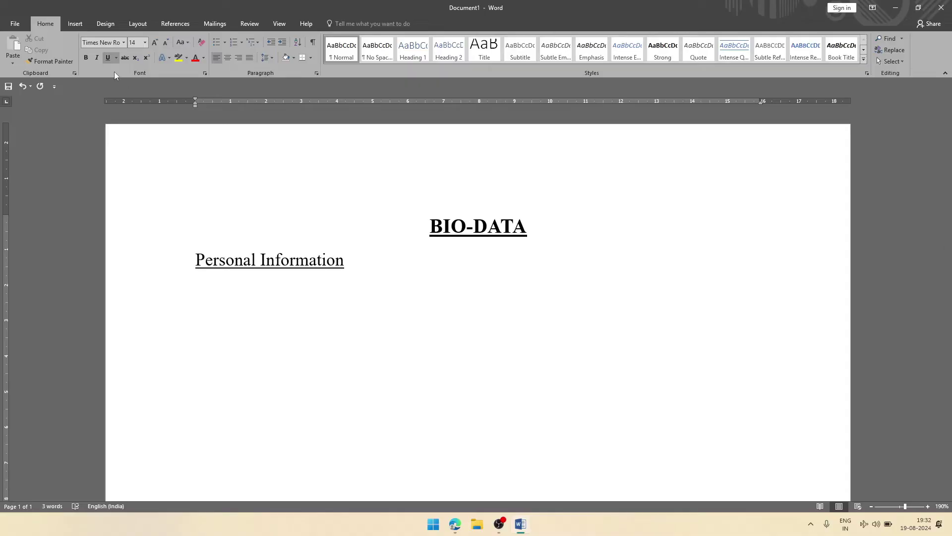
{"action": "left_click", "coordinate": [108, 60]}
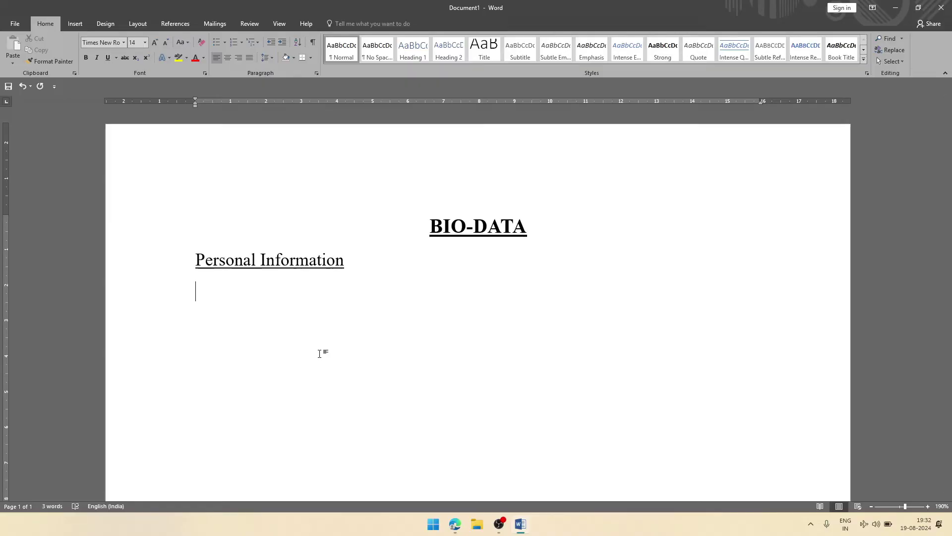
Step: Type 'Name' and add a left tab stop at 7 cm on the ruler
{"action": "type", "text": "Name"}
{"action": "double_click", "coordinate": [445, 102]}
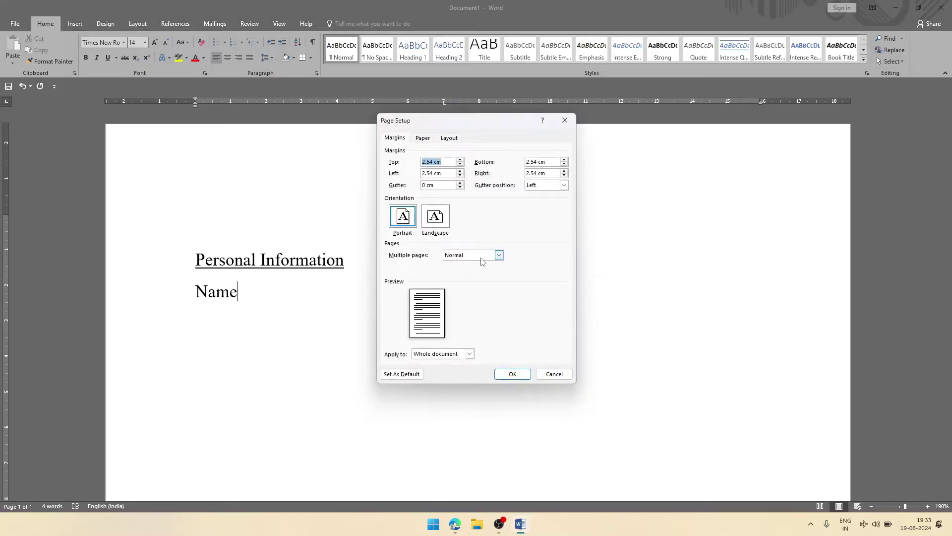
{"action": "left_click", "coordinate": [508, 378]}
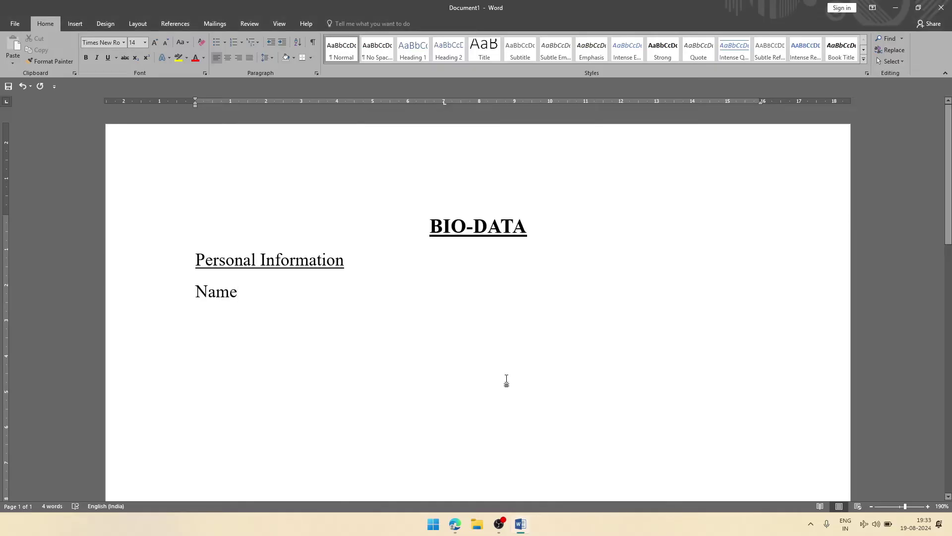
Step: Enter the person's full name as a tab-aligned ': value' after Name
{"action": "key", "text": "Tab"}
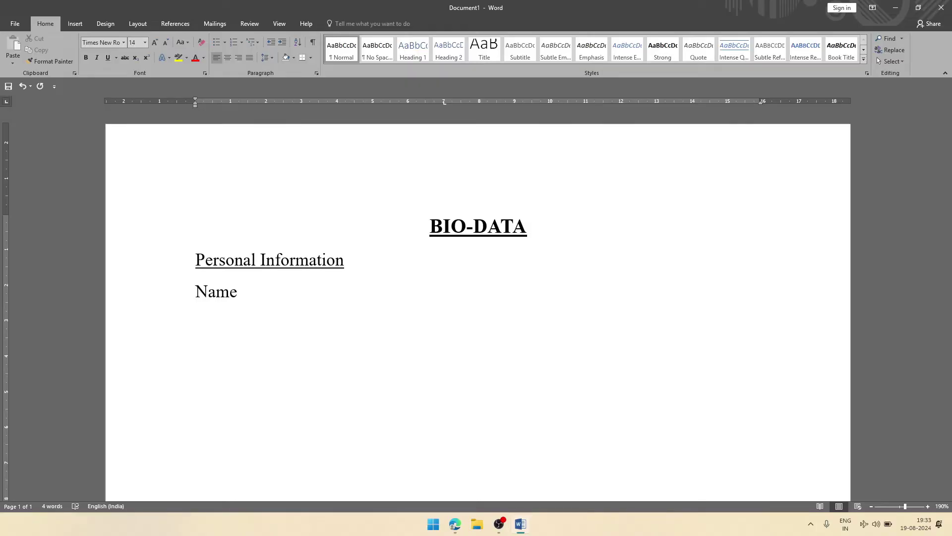
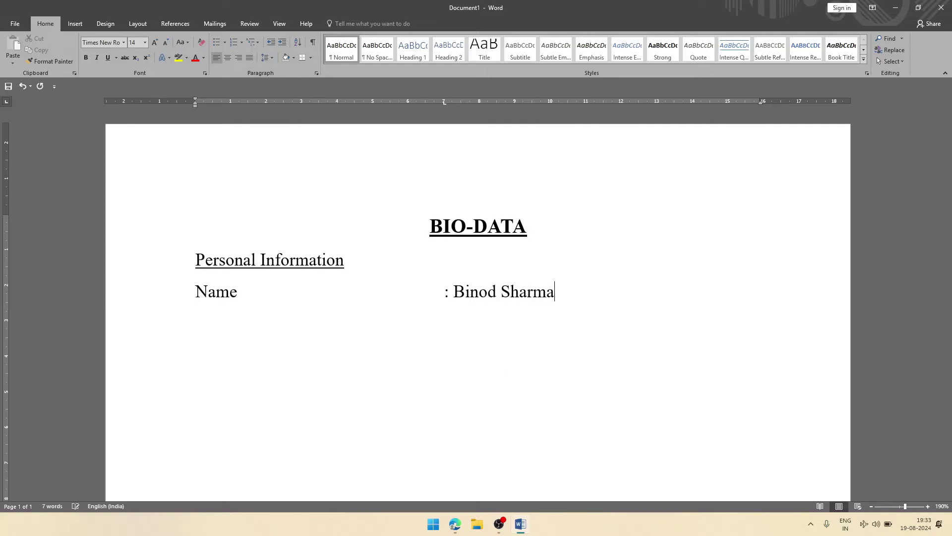
{"action": "key", "text": "Return"}
Step: Add Father's name and Mother's name lines with tab-aligned colon-led names
{"action": "type", "text": "Father"}
{"action": "type", "text": "'s "}
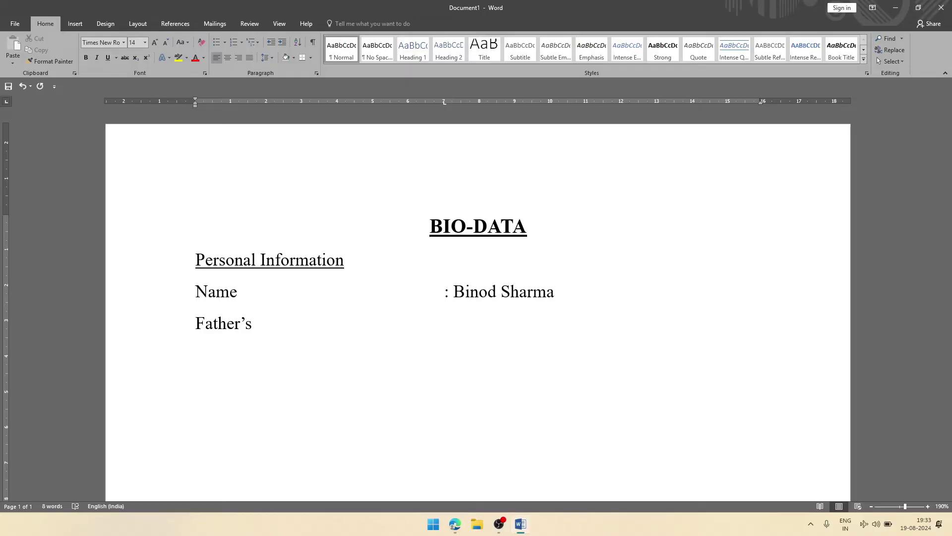
{"action": "type", "text": "name"}
{"action": "key", "text": "Tab"}
{"action": "type", "text": ": "}
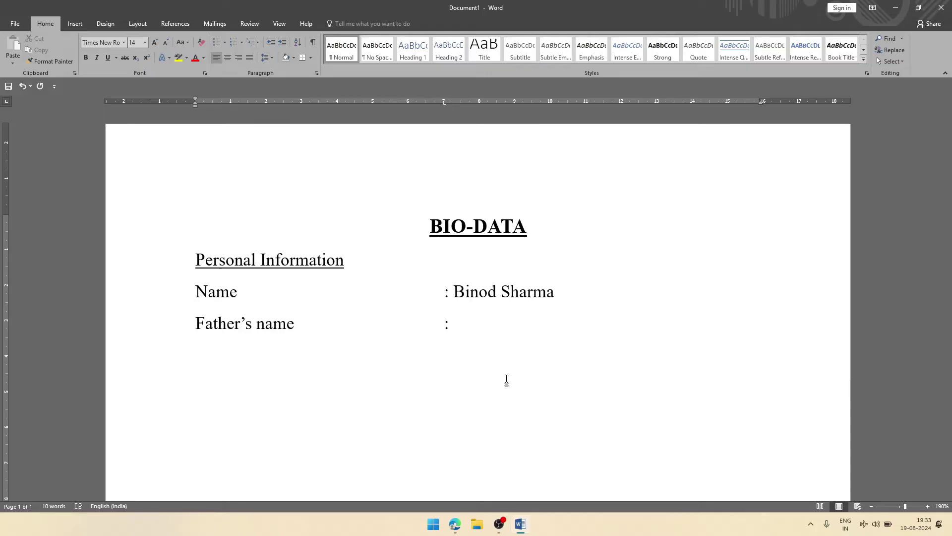
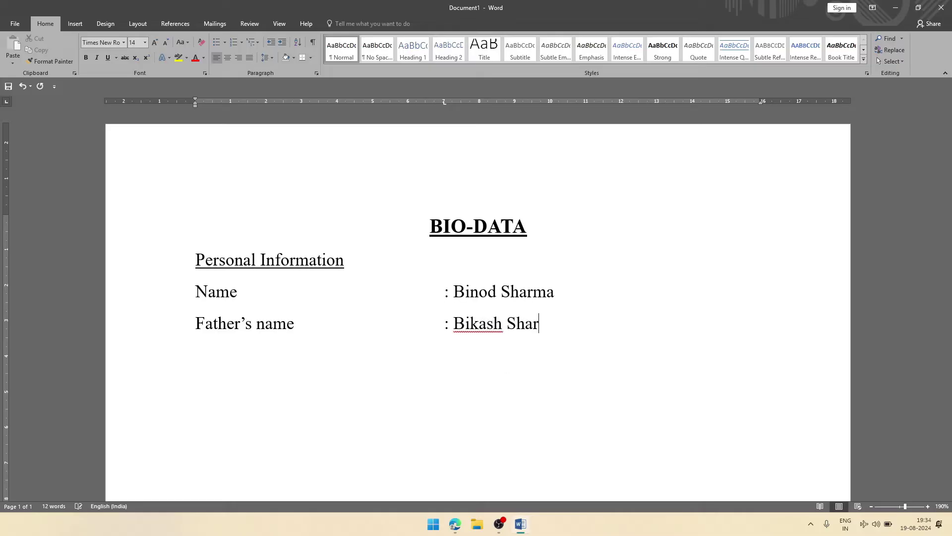
{"action": "key", "text": "Return"}
{"action": "key", "text": "BackSpace"}
{"action": "type", "text": "Mother'"}
{"action": "type", "text": "s n"}
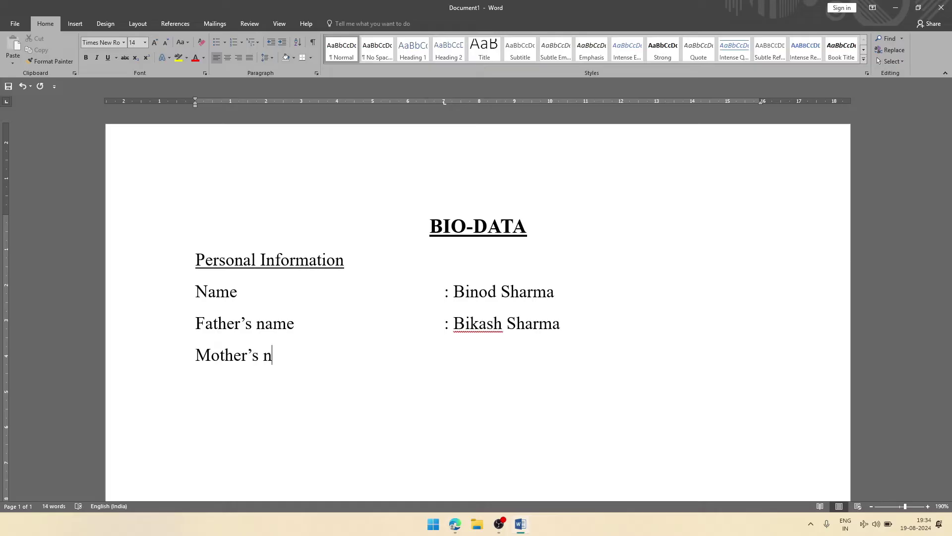
{"action": "type", "text": "ame"}
{"action": "key", "text": "Tab"}
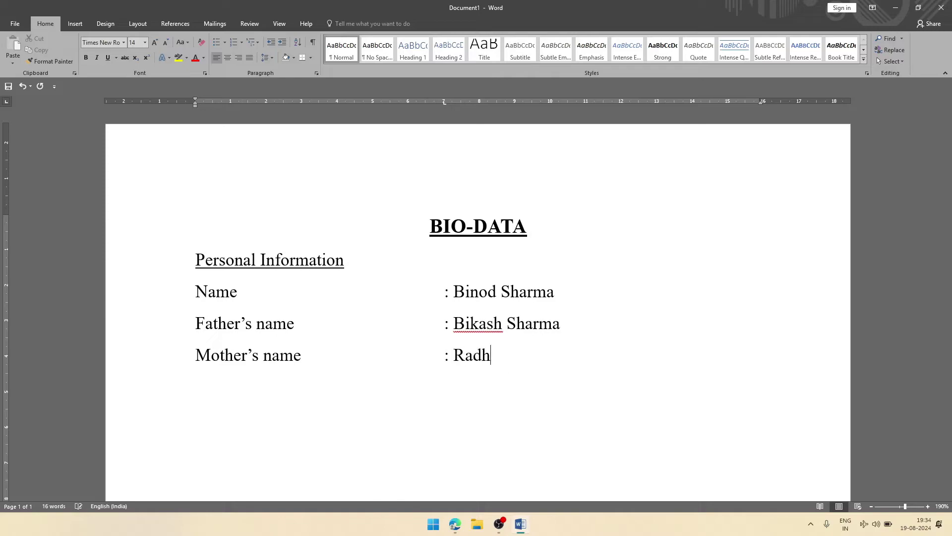
{"action": "key", "text": "Return"}
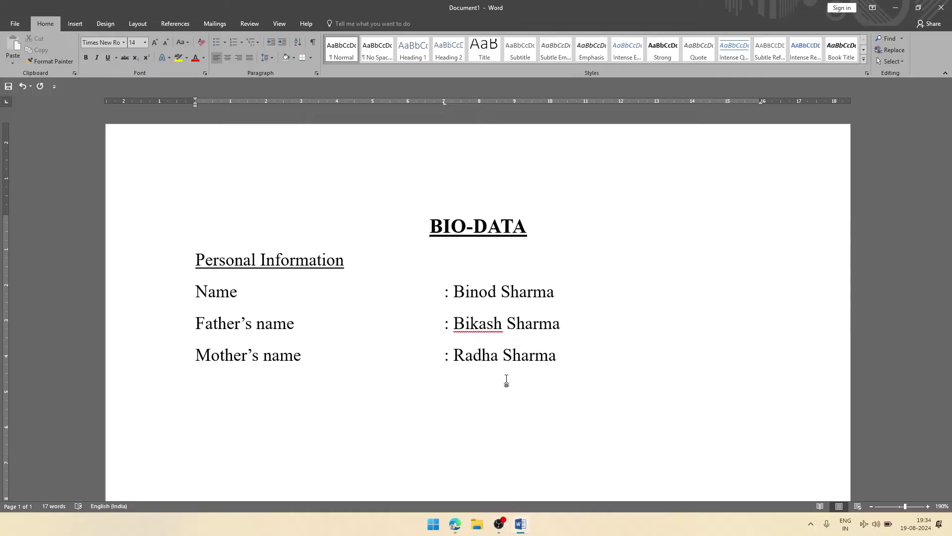
Step: Add Date of Birth ': 31/01/2005' and Gender ': Male' lines, tab-aligned
{"action": "type", "text": "Date of"}
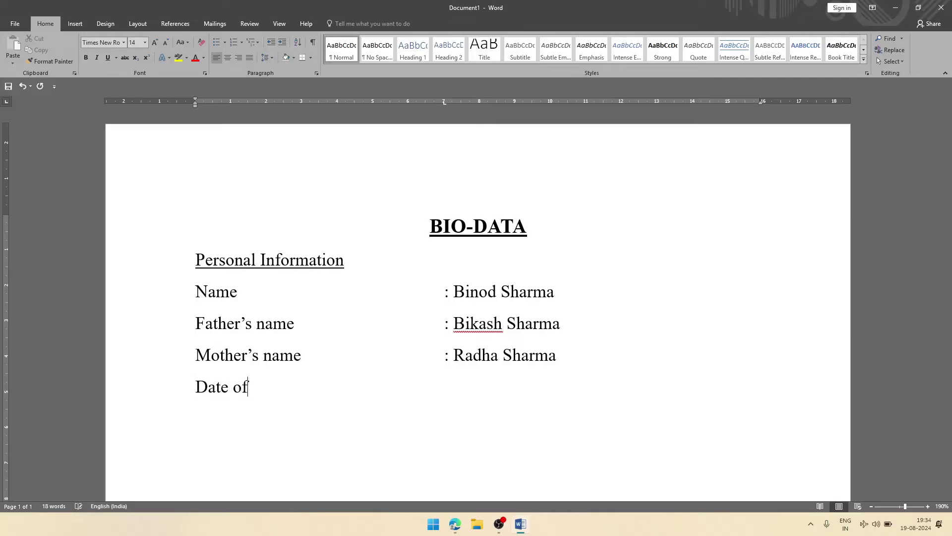
{"action": "type", "text": " Birth"}
{"action": "key", "text": "Tab"}
{"action": "type", "text": ":"}
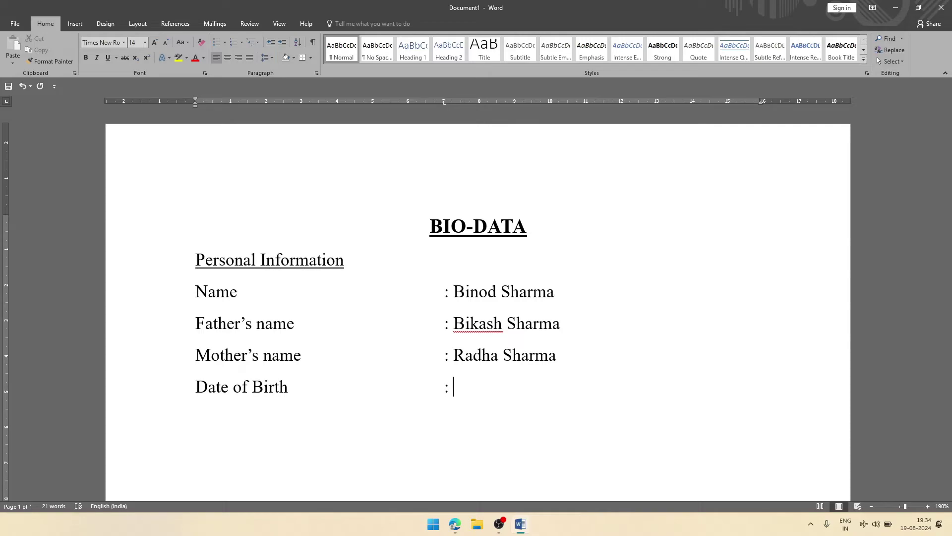
{"action": "type", "text": "//"}
{"action": "key", "text": "BackSpace"}
{"action": "key", "text": "BackSpace"}
{"action": "key", "text": "Num_Lock"}
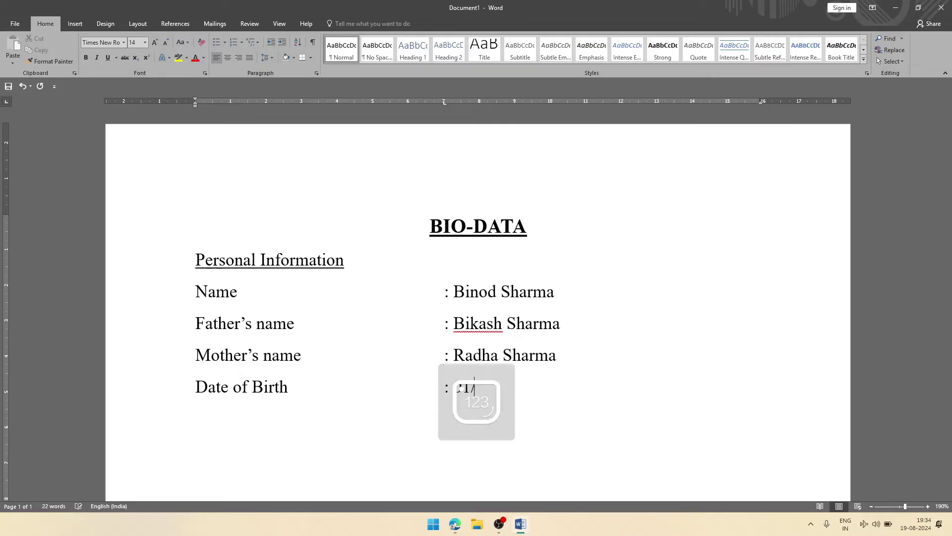
{"action": "type", "text": "31/01/2005"}
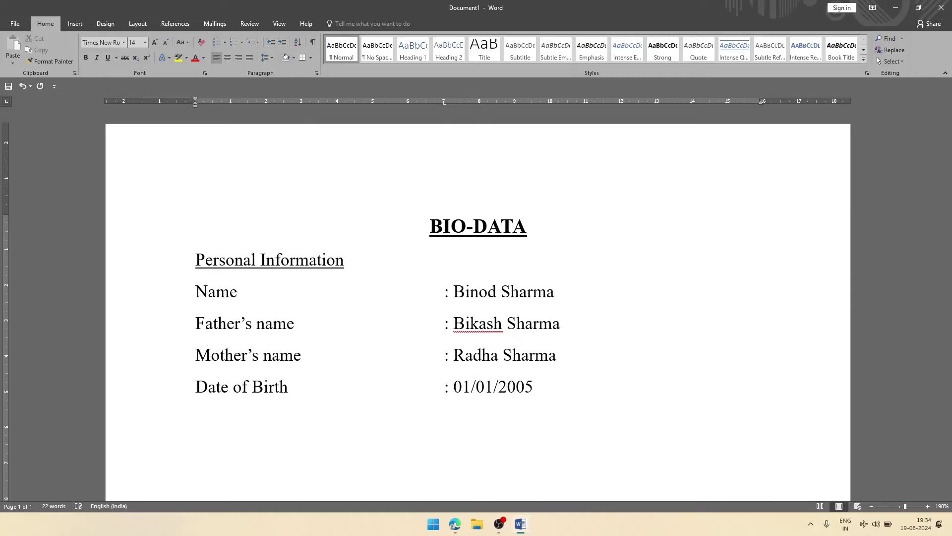
{"action": "key", "text": "Return"}
{"action": "type", "text": "Gender\t: Male"}
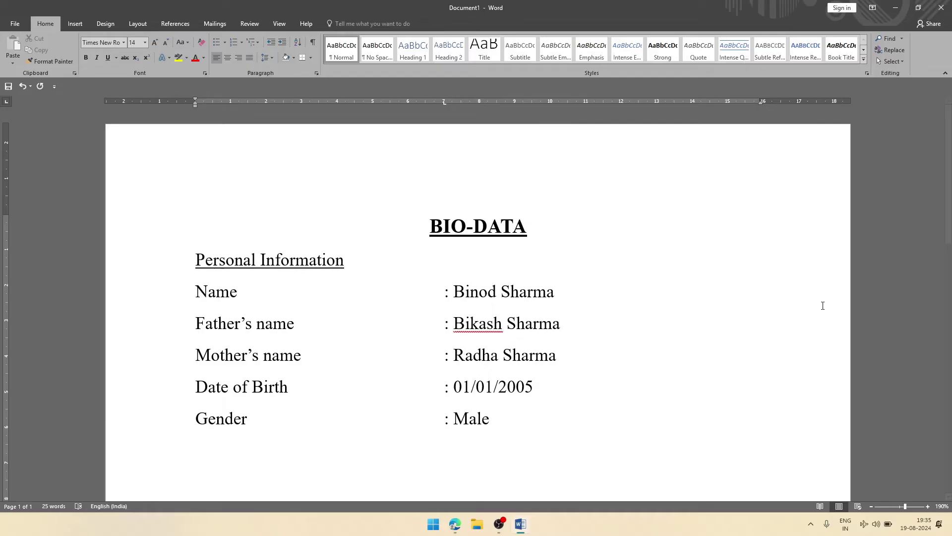
Step: Type an underlined 'Contact Information' heading below Gender, then start a non-underlined line
{"action": "scroll", "coordinate": [823, 306], "scroll_direction": "down", "scroll_amount": 2}
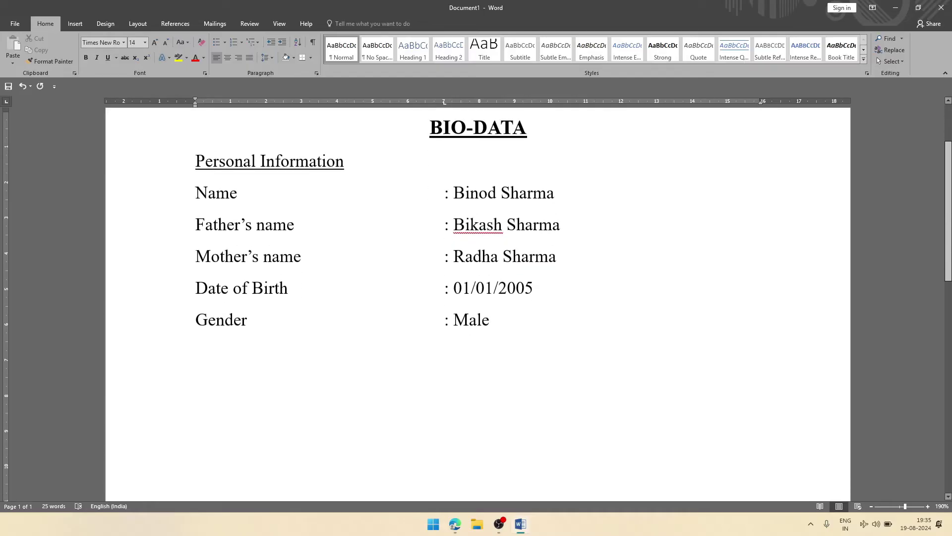
{"action": "key", "text": "Return"}
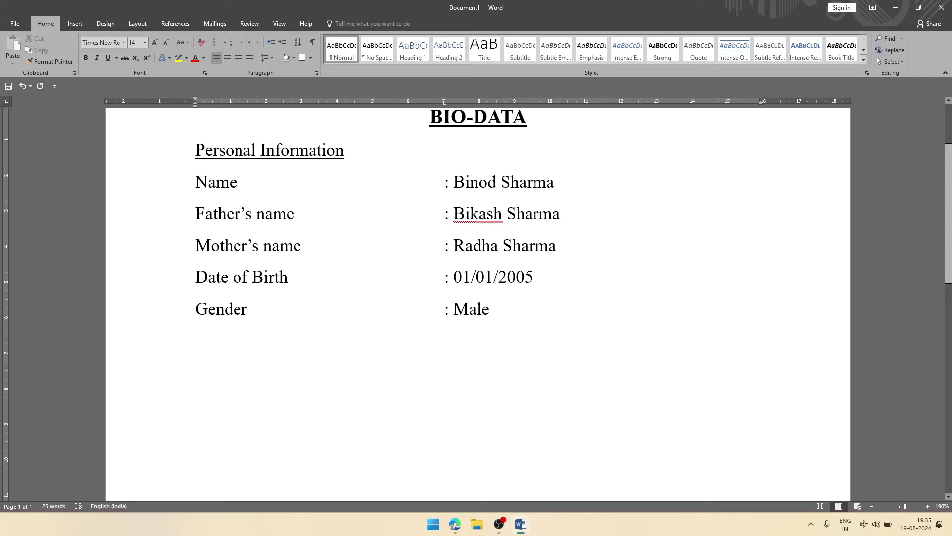
{"action": "type", "text": "Contact Ind"}
{"action": "key", "text": "BackSpace"}
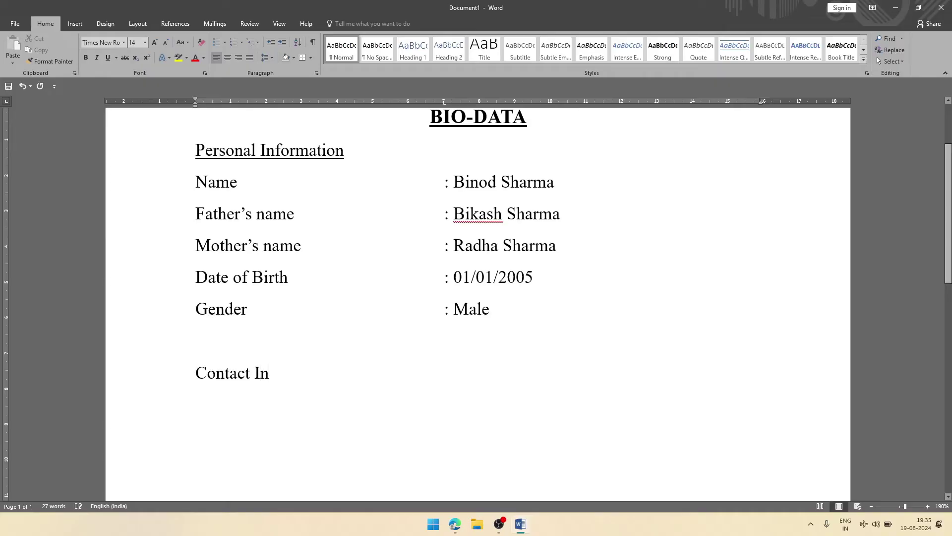
{"action": "type", "text": "formation"}
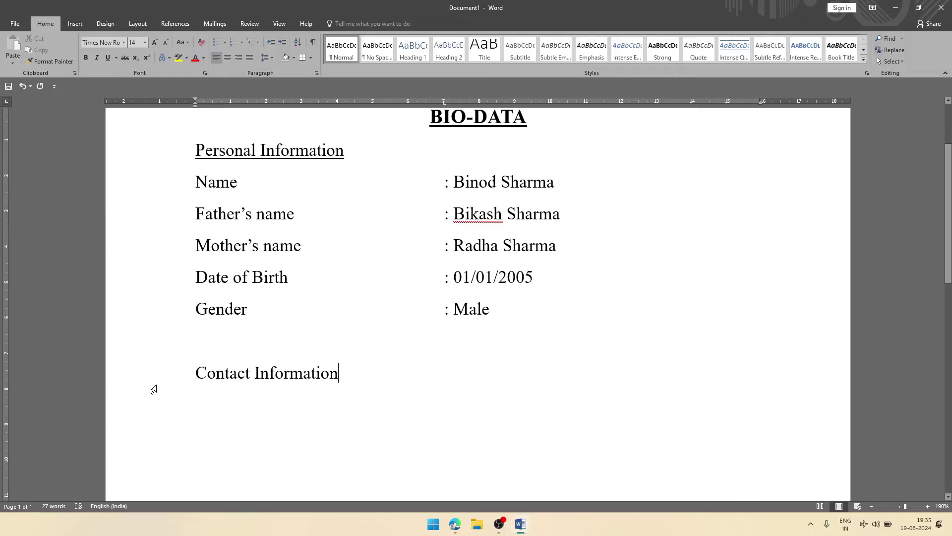
{"action": "left_click", "coordinate": [184, 378]}
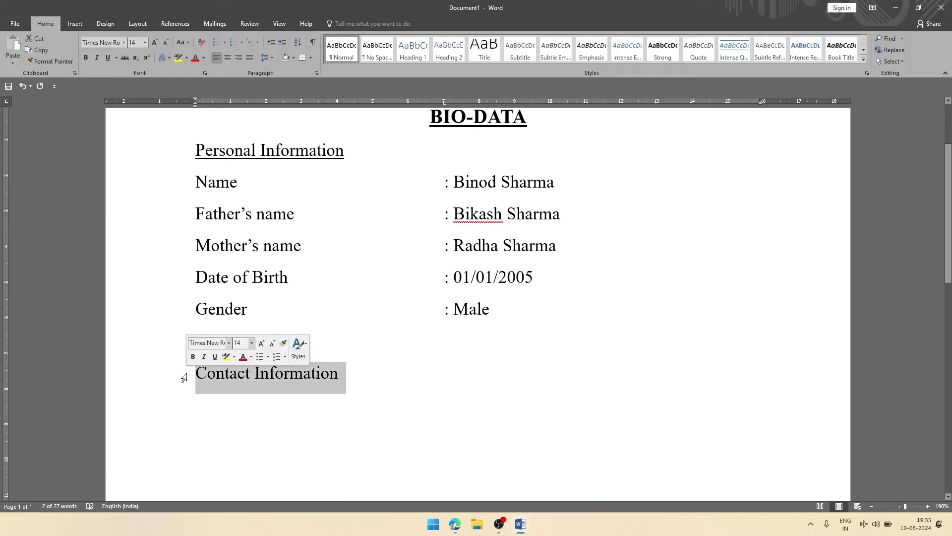
{"action": "left_click", "coordinate": [107, 61]}
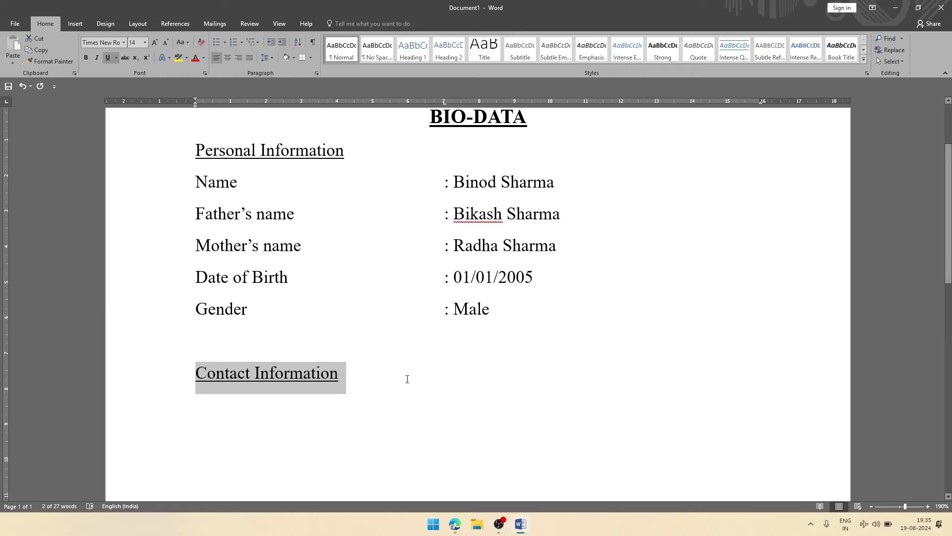
{"action": "key", "text": "Right"}
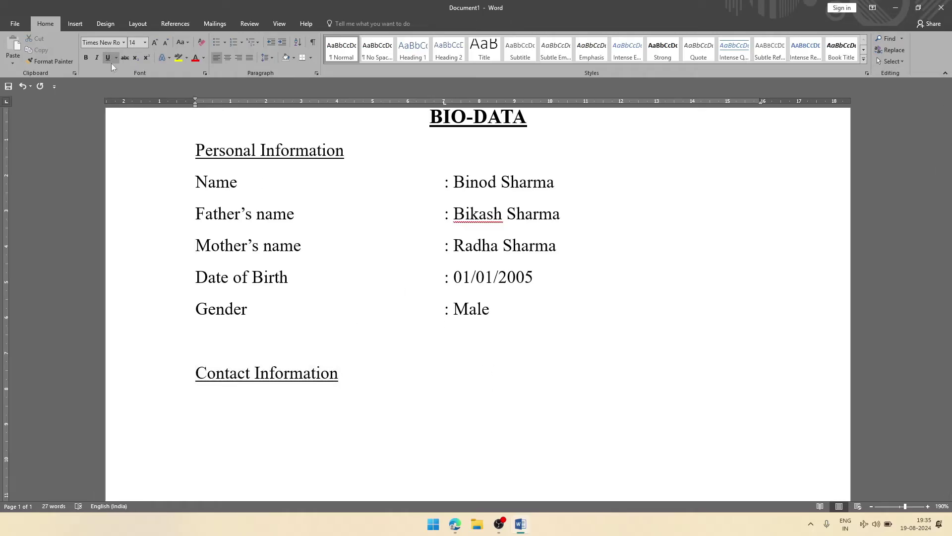
{"action": "left_click", "coordinate": [108, 57]}
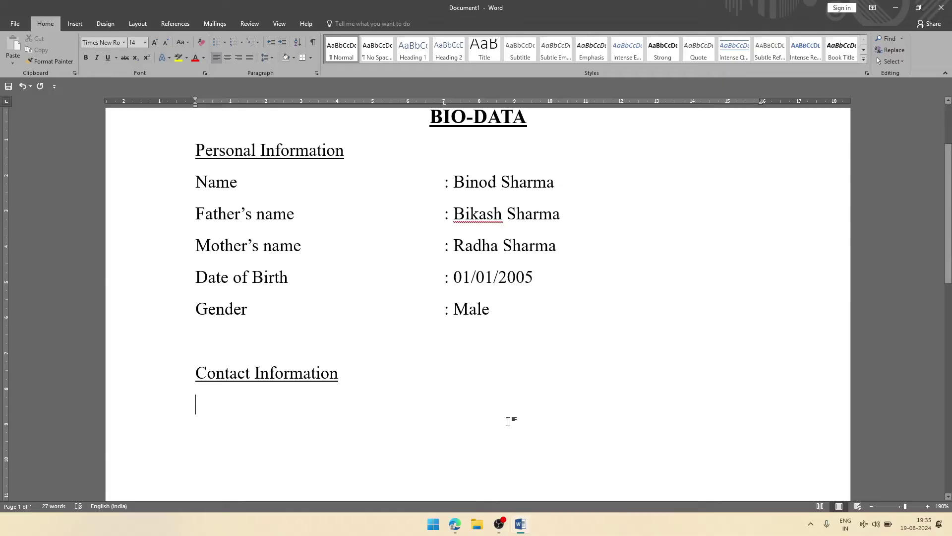
Step: Add the tab-aligned Address value with an indented pin code and Assam line beneath
{"action": "type", "text": "Address"}
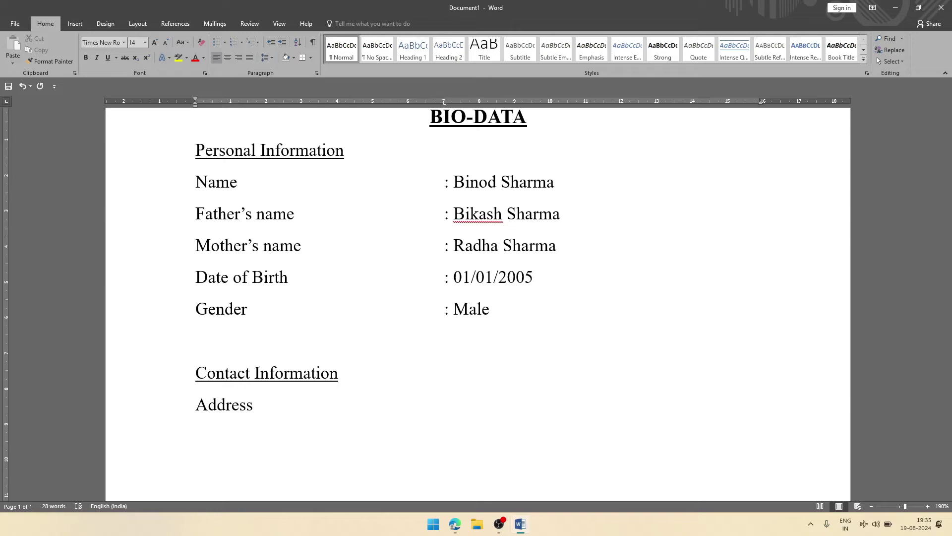
{"action": "key", "text": "Tab"}
{"action": "type", "text": ": ABC Apartment "}
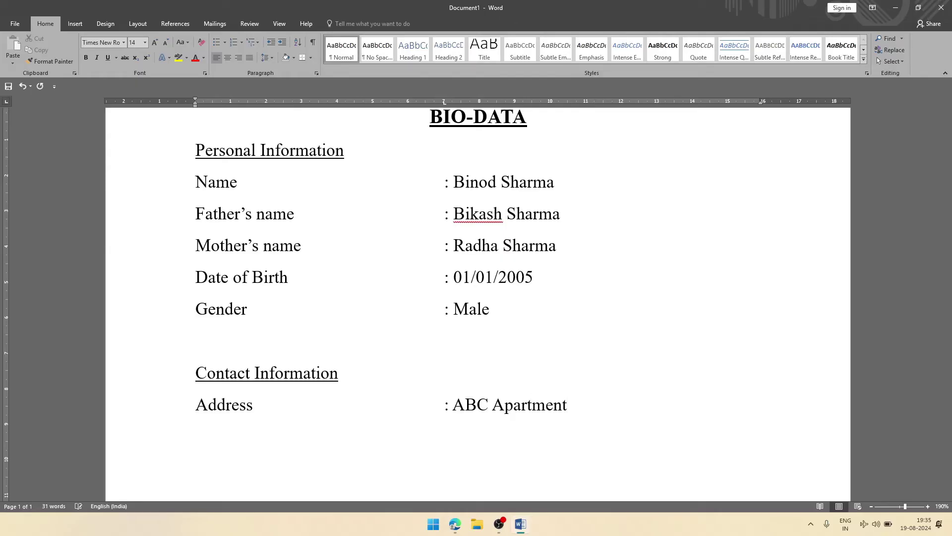
{"action": "type", "text": ", Dispur Guwahati"}
{"action": "key", "text": "Return"}
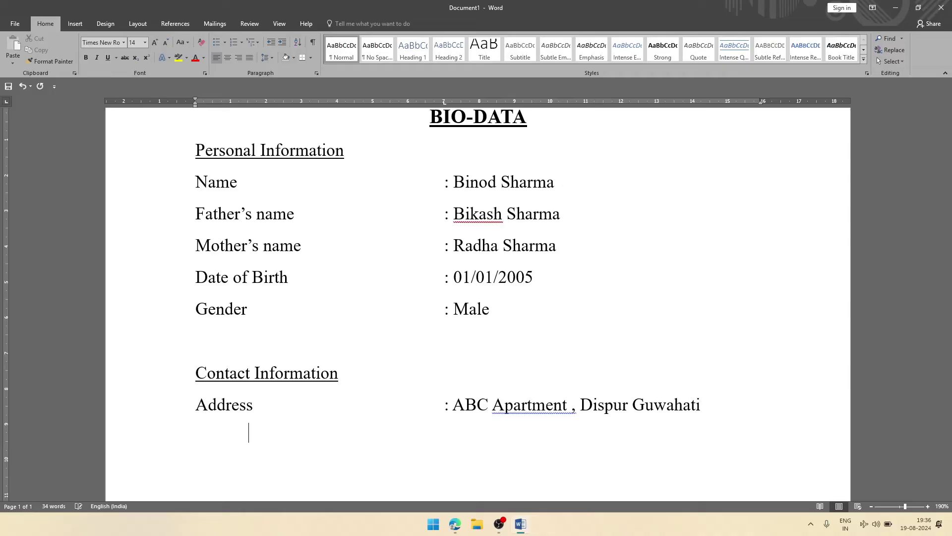
{"action": "key", "text": "Tab"}
{"action": "type", "text": "Pin: 780"}
{"action": "key", "text": "BackSpace"}
{"action": "type", "text": "106"}
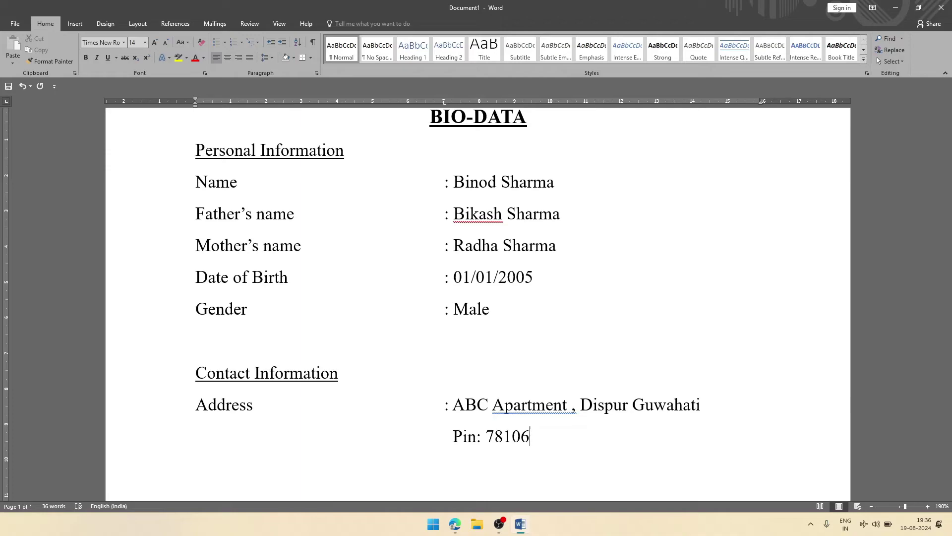
{"action": "key", "text": "Left"}
{"action": "type", "text": "0"}
{"action": "key", "text": "Right"}
{"action": "type", "text": "Assam"}
{"action": "key", "text": "Return"}
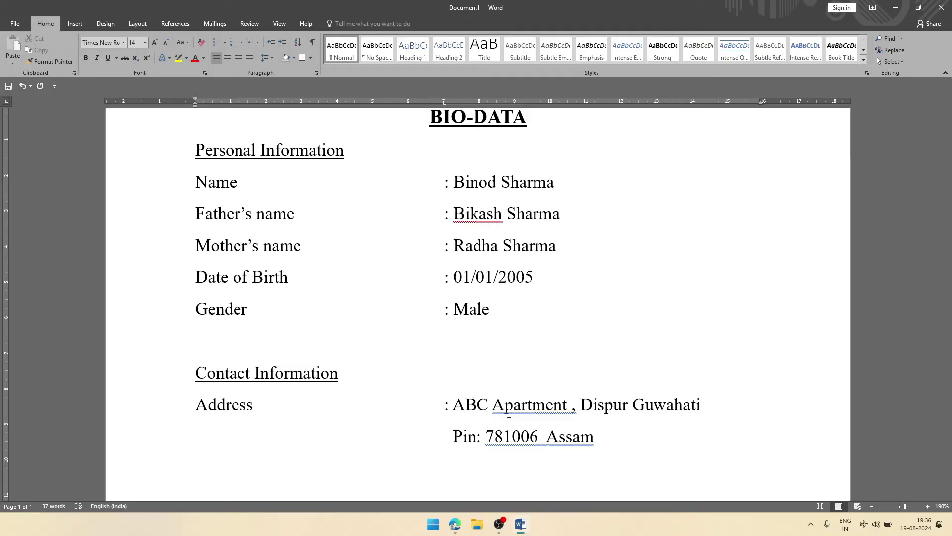
Step: Add tab-aligned Phone and Email ID lines with the contact's number and e-mail
{"action": "type", "text": "Phone:"}
{"action": "key", "text": "Tab"}
{"action": "key", "text": "BackSpace"}
{"action": "key", "text": "BackSpace"}
{"action": "key", "text": "Tab"}
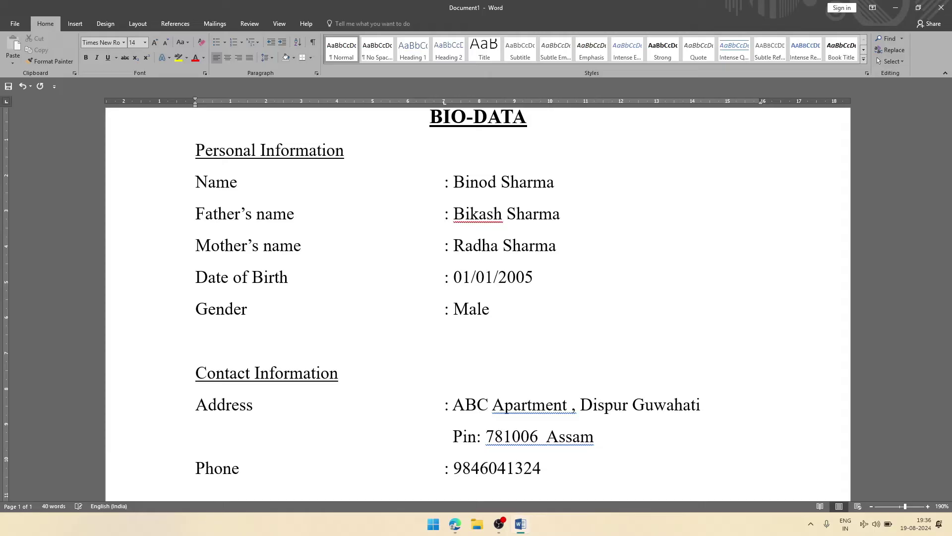
{"action": "key", "text": "Return"}
{"action": "type", "text": "E"}
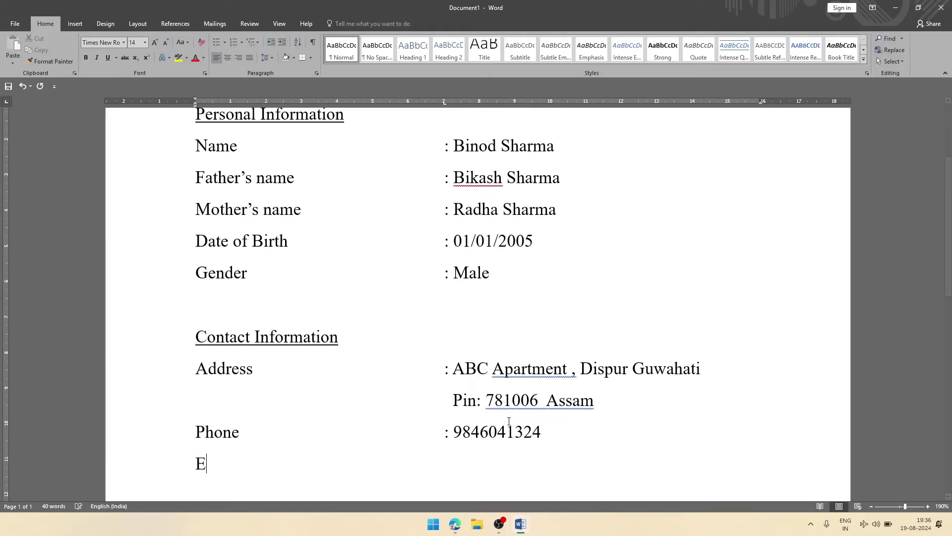
{"action": "type", "text": "mail ID"}
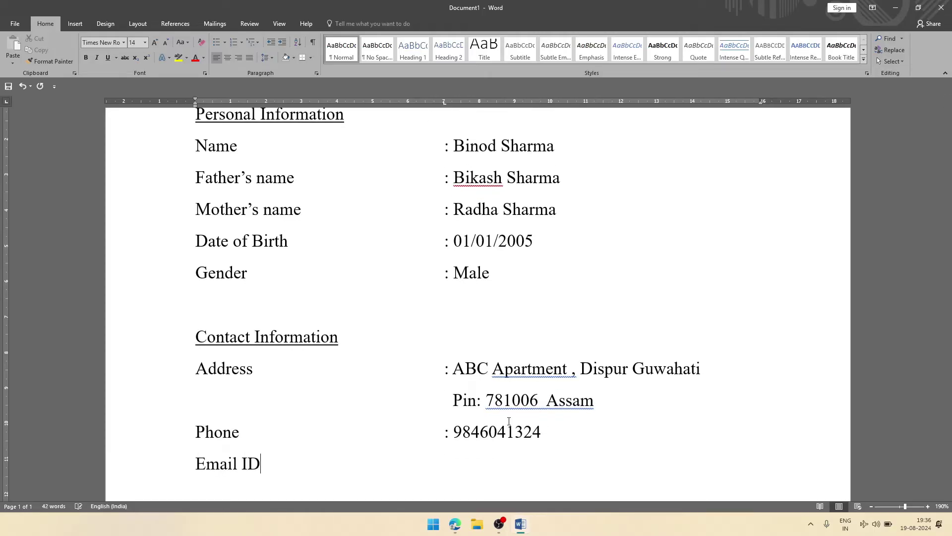
{"action": "key", "text": "Tab"}
{"action": "type", "text": ": abc@x"}
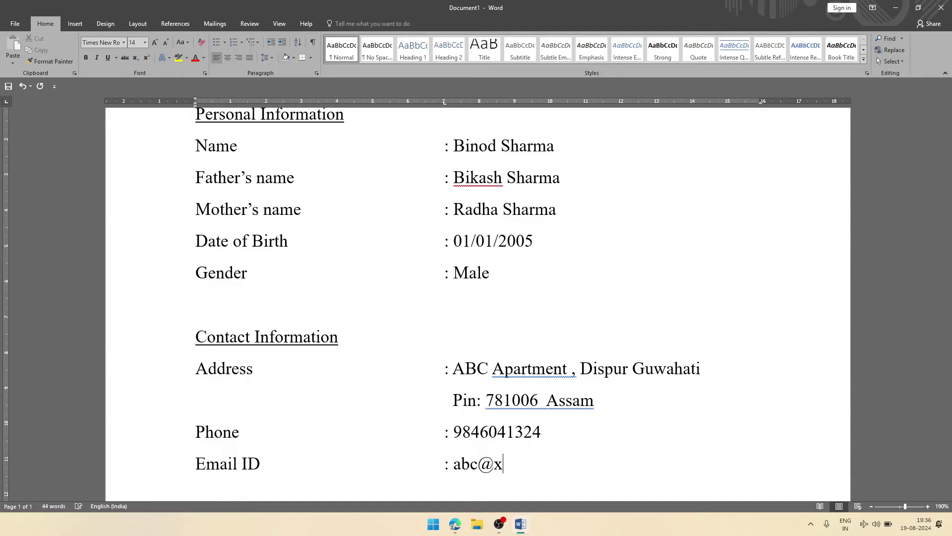
{"action": "type", "text": "yz.com"}
{"action": "key", "text": "Return"}
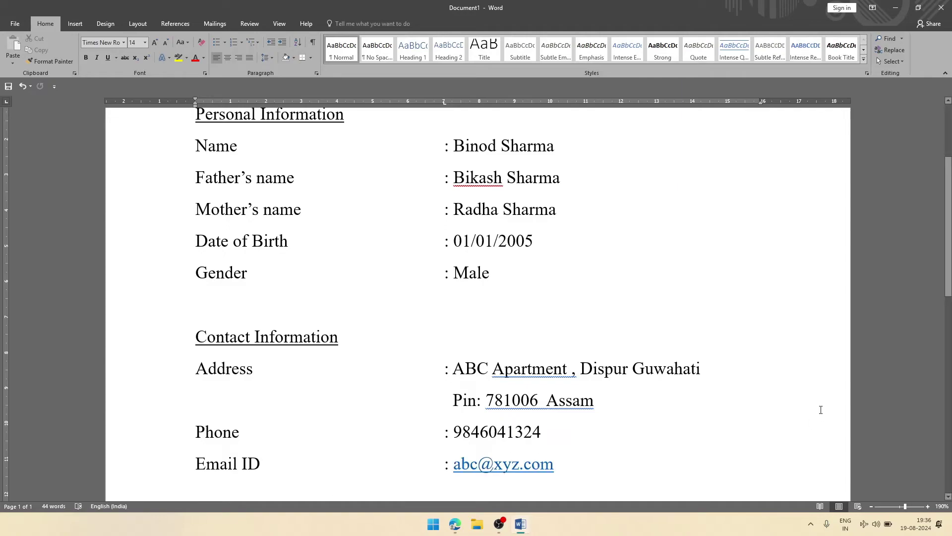
Step: Remove the hyperlink from the email address and add two blank lines below Email ID
{"action": "left_click_drag", "start_coordinate": [948, 258], "coordinate": [945, 322]}
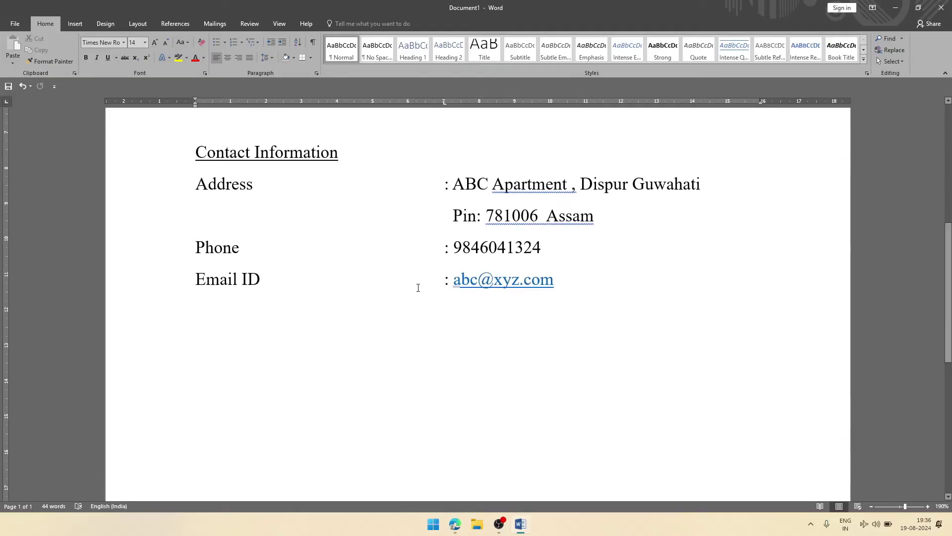
{"action": "right_click", "coordinate": [514, 281]}
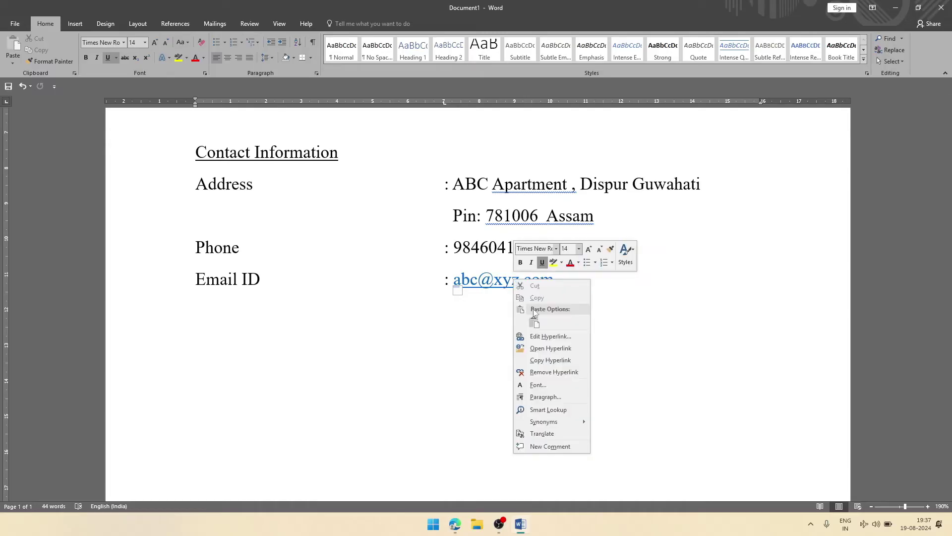
{"action": "left_click", "coordinate": [556, 373]}
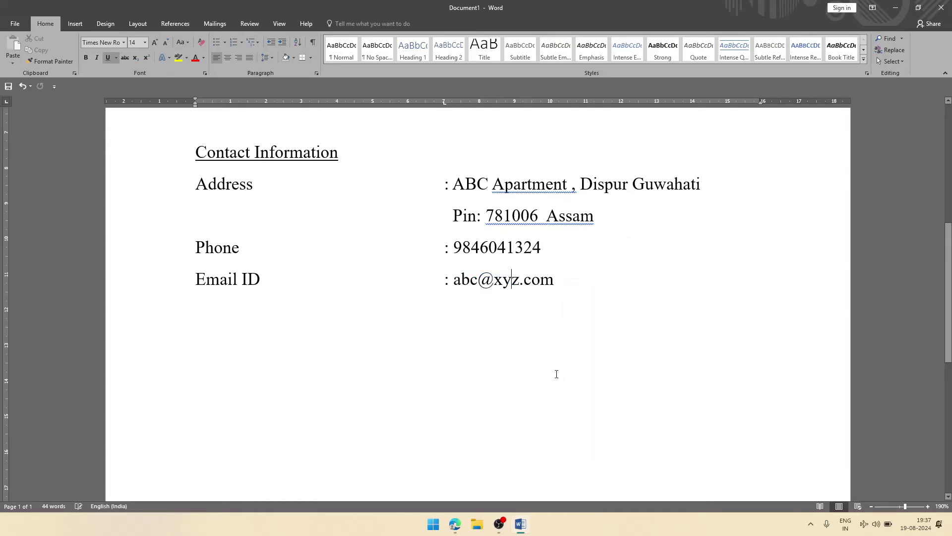
{"action": "left_click", "coordinate": [570, 280]}
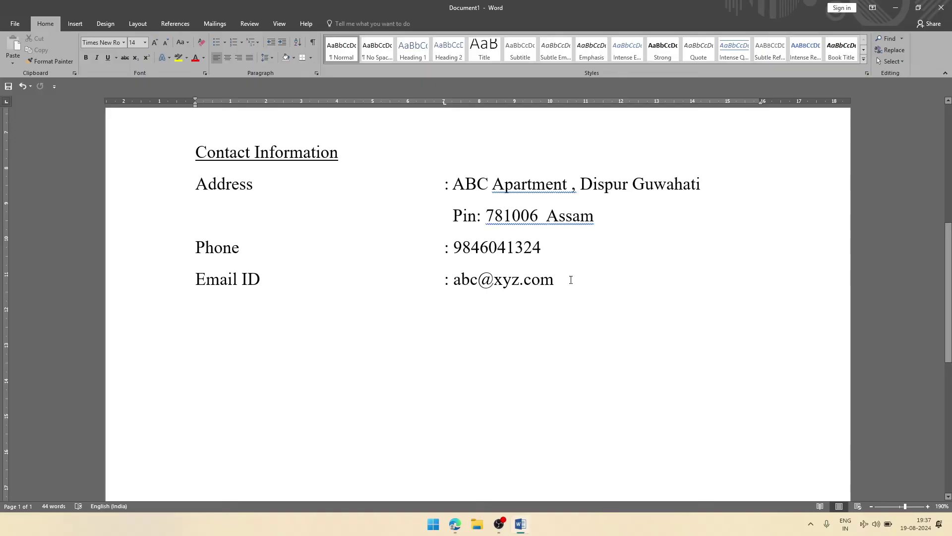
{"action": "key", "text": "Return"}
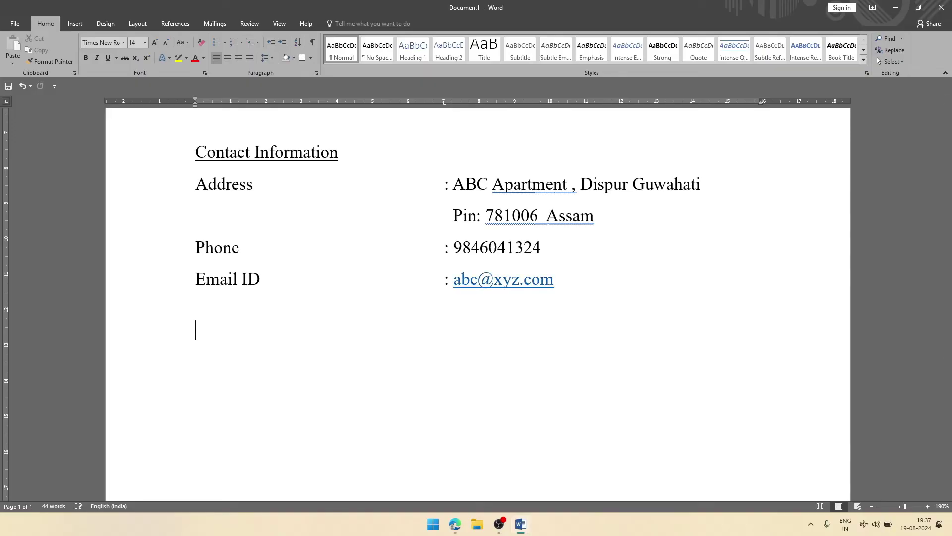
{"action": "key", "text": "Return"}
Step: Type 'Academic Information', underline it, and start an empty line beneath it
{"action": "type", "text": "Academic"}
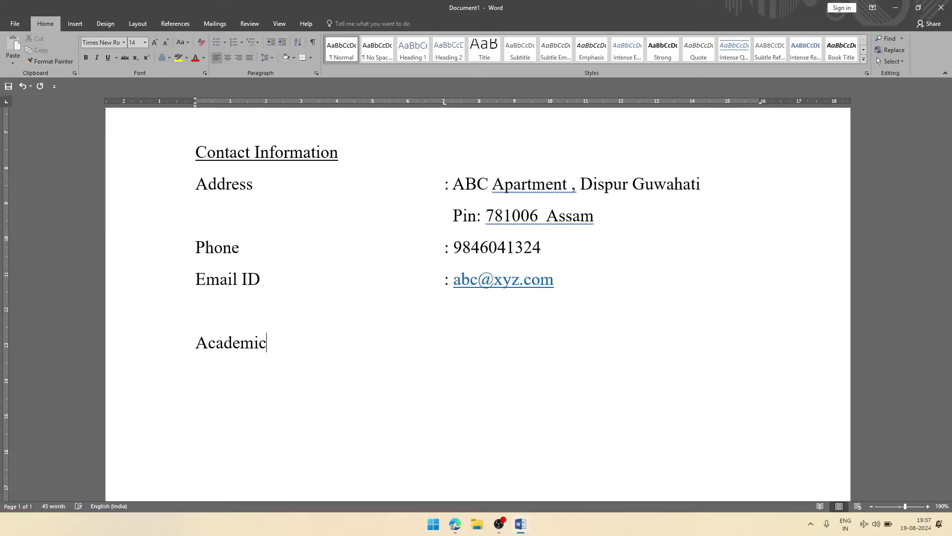
{"action": "type", "text": " Information"}
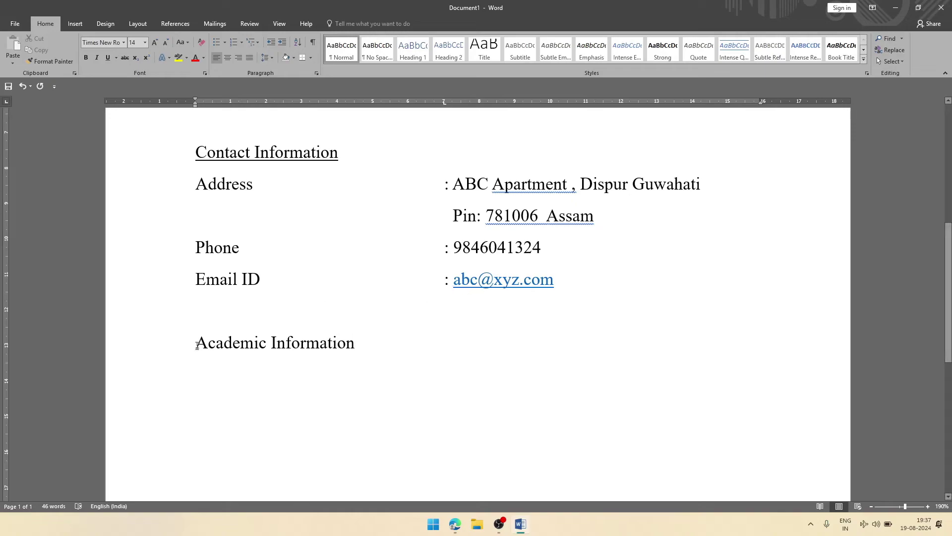
{"action": "left_click", "coordinate": [172, 349]}
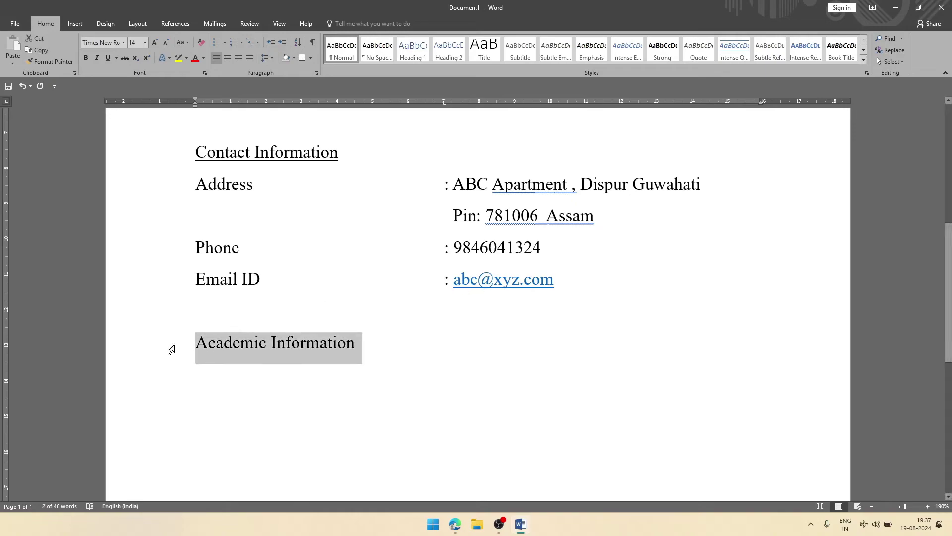
{"action": "key", "text": "ctrl+u"}
{"action": "left_click", "coordinate": [386, 351]}
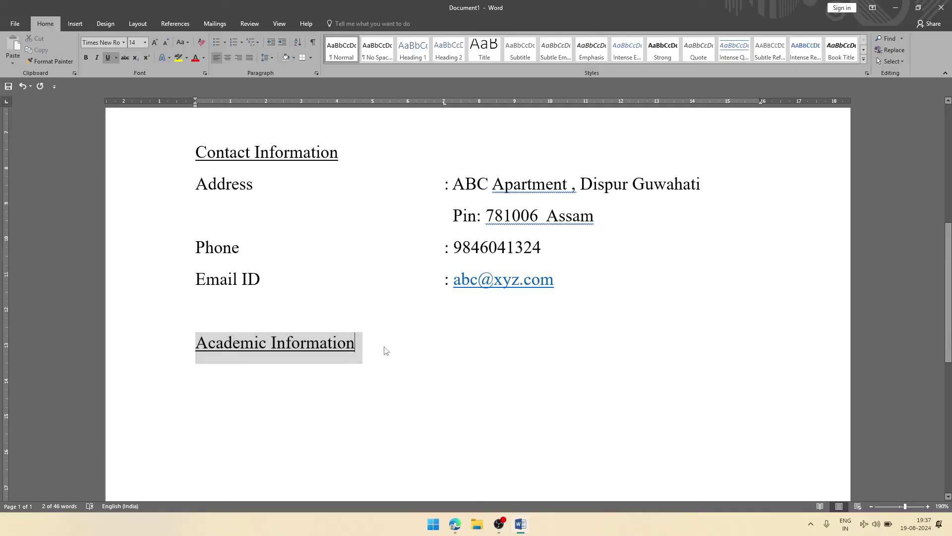
{"action": "key", "text": "Return"}
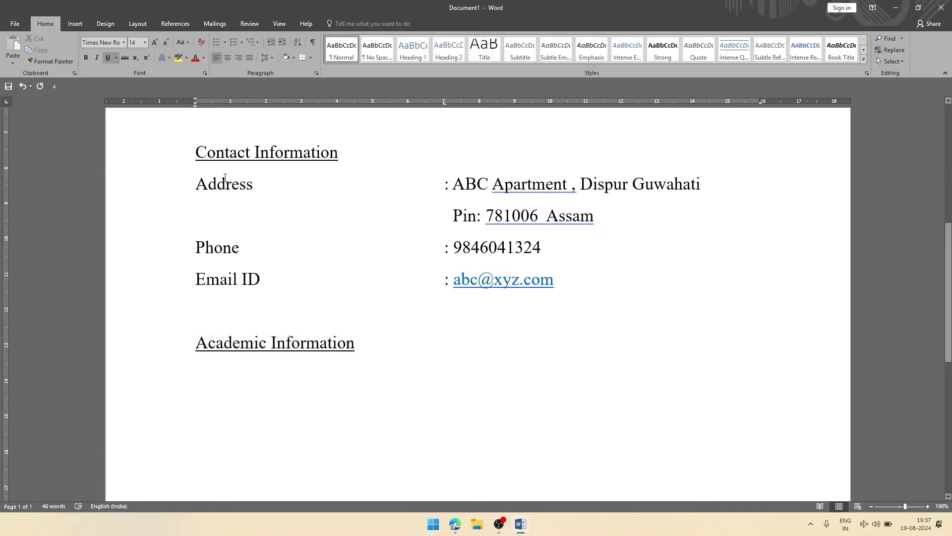
Step: Insert a 4-column, 2-row table through Insert > Table > Insert Table
{"action": "left_click", "coordinate": [77, 23]}
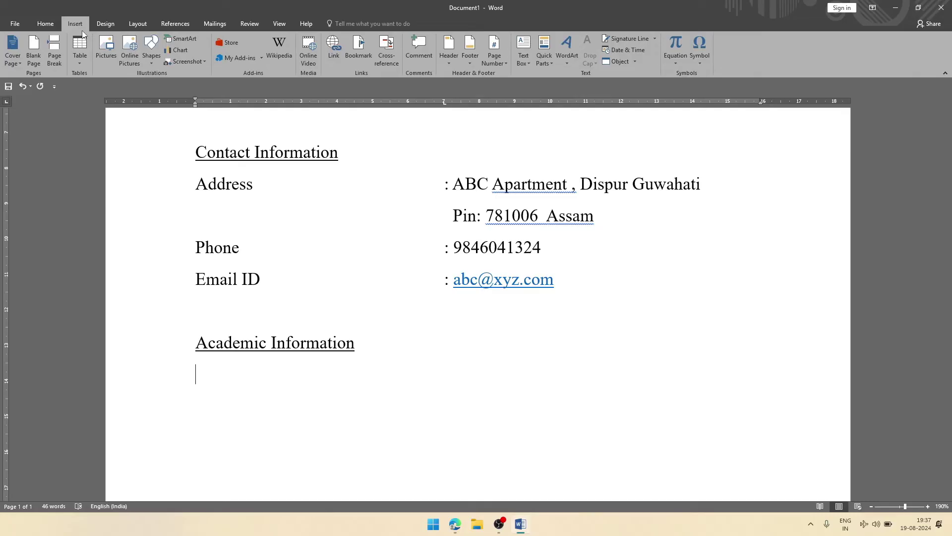
{"action": "left_click", "coordinate": [81, 61]}
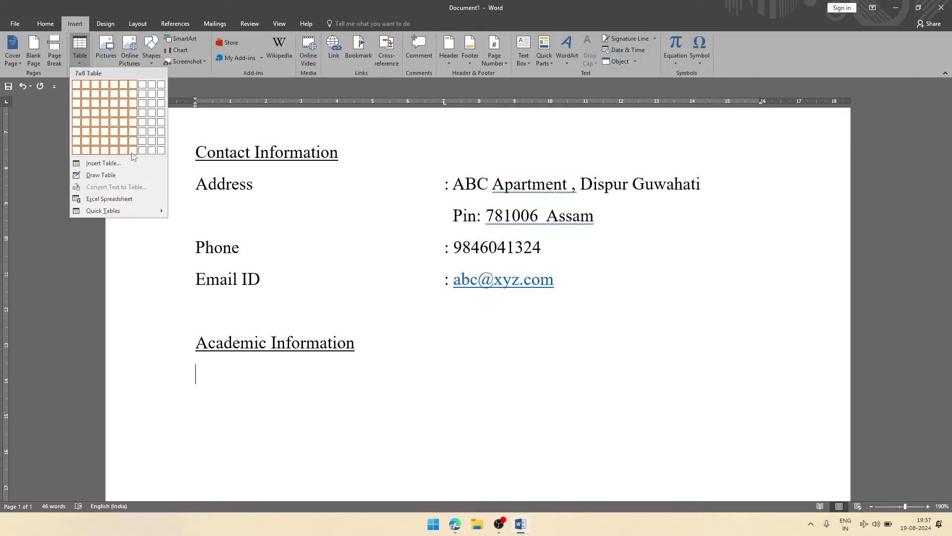
{"action": "left_click", "coordinate": [127, 169]}
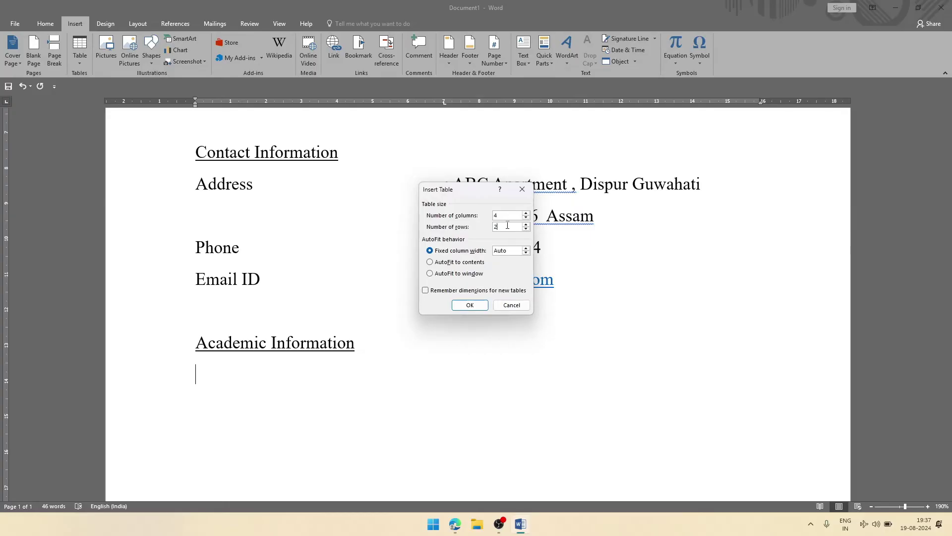
{"action": "left_click", "coordinate": [470, 305]}
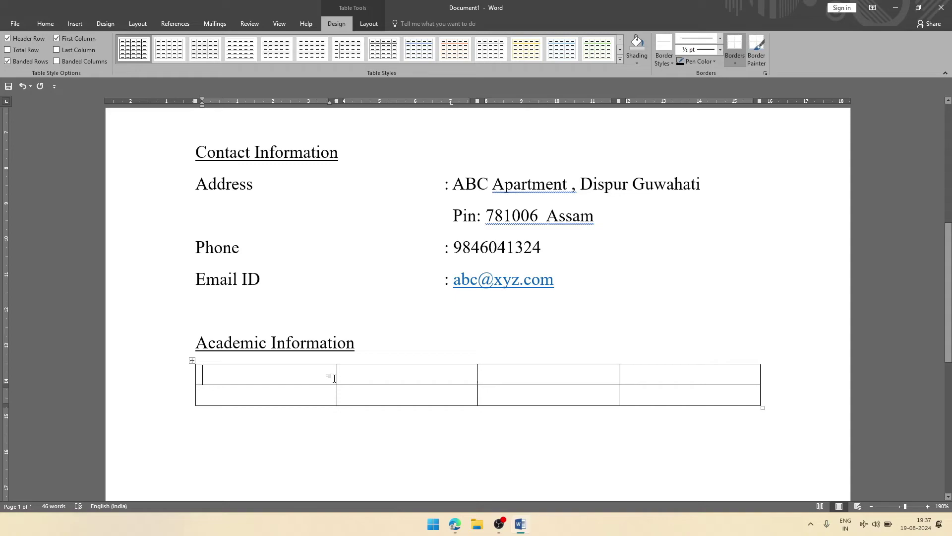
Step: Drag the first column border left to narrow it, then select the entire table
{"action": "left_click_drag", "start_coordinate": [336, 377], "coordinate": [261, 383]}
{"action": "type", "text": "S"}
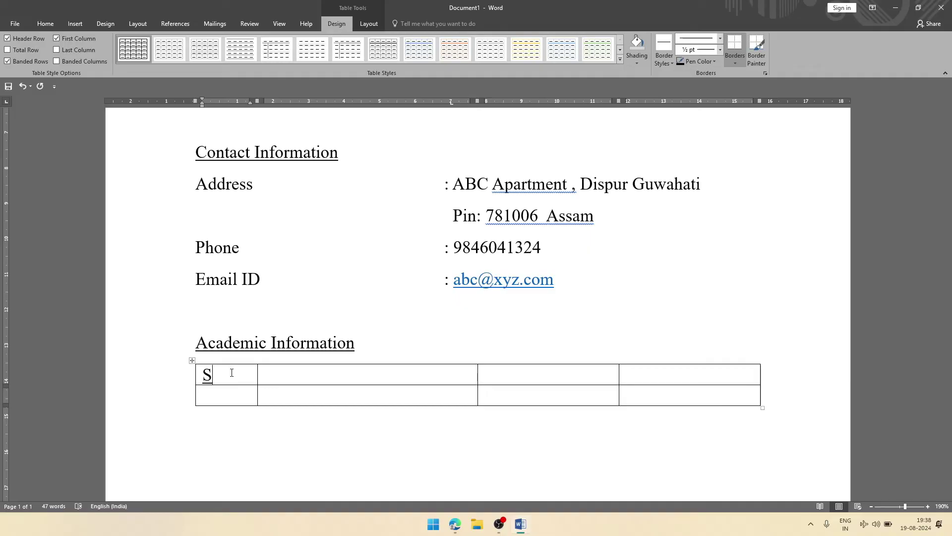
{"action": "type", "text": "L"}
{"action": "key", "text": "BackSpace"}
{"action": "key", "text": "BackSpace"}
{"action": "left_click", "coordinate": [193, 360]}
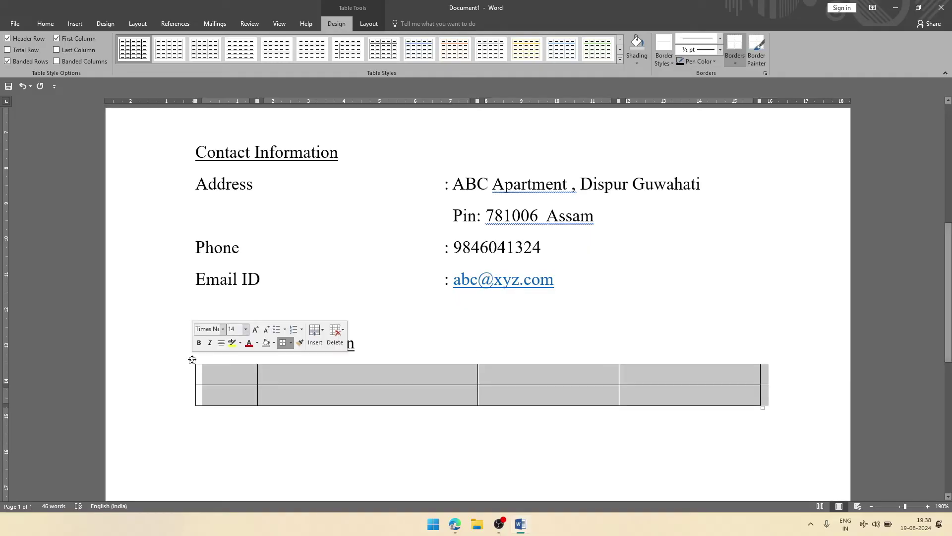
{"action": "left_click", "coordinate": [42, 25]}
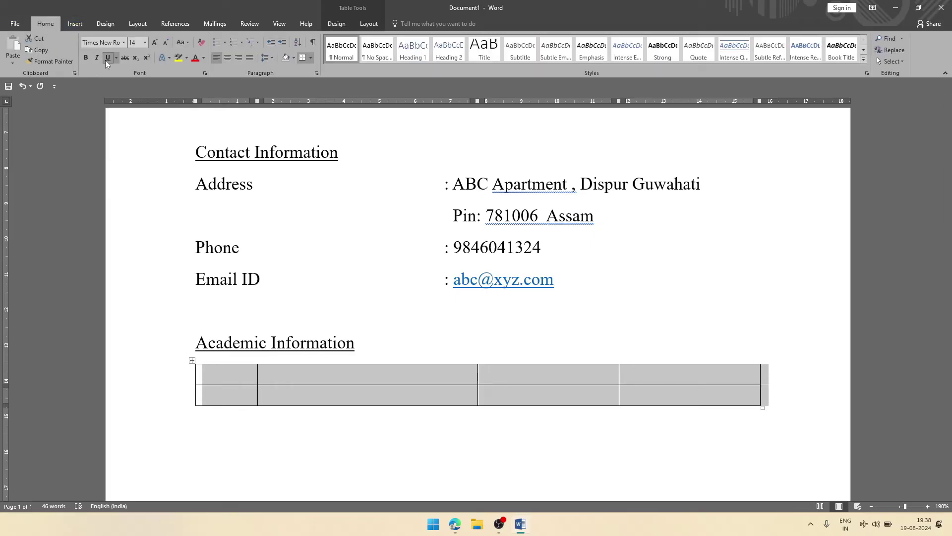
Step: Fill the header row with Exam, Board, Percentage and Passing year
{"action": "left_click", "coordinate": [231, 373]}
{"action": "type", "text": "S"}
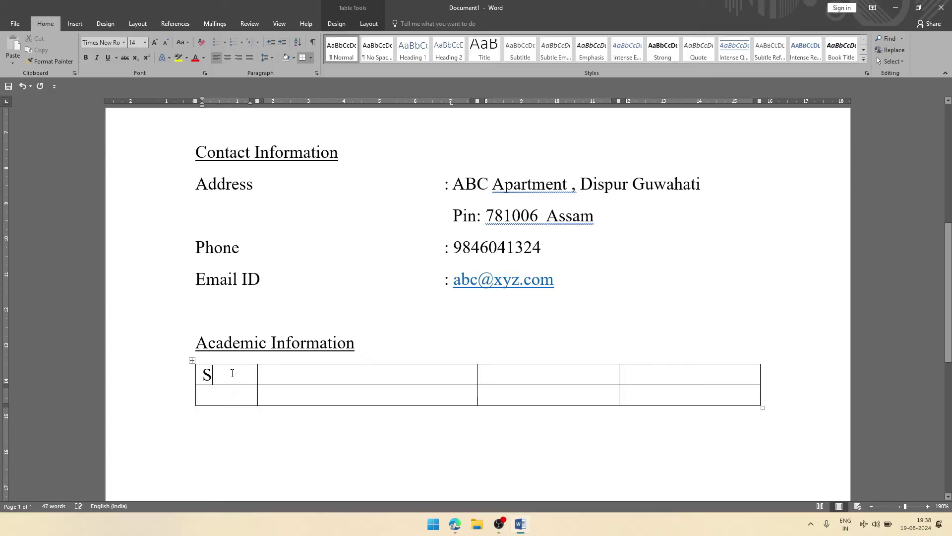
{"action": "type", "text": "EXa"}
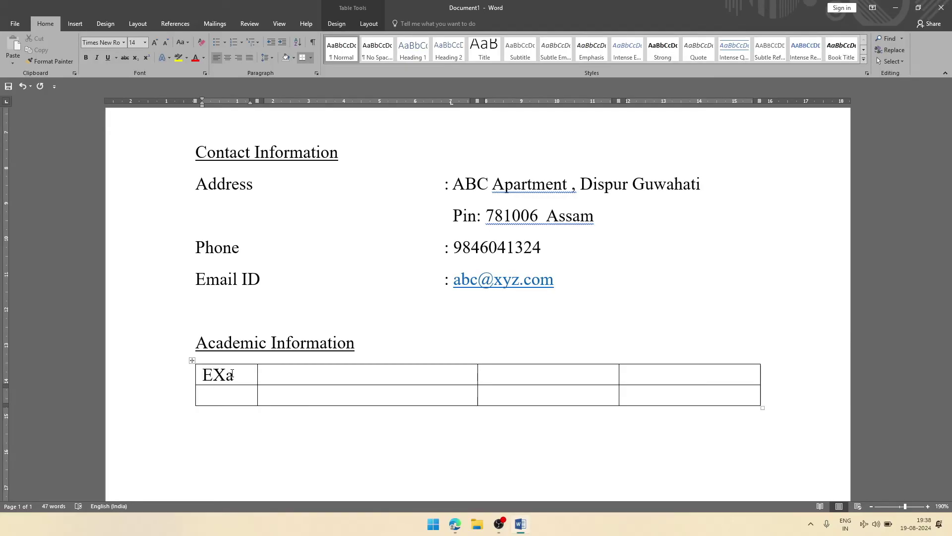
{"action": "key", "text": "BackSpace"}
{"action": "key", "text": "BackSpace"}
{"action": "type", "text": "xam"}
{"action": "key", "text": "Tab"}
{"action": "type", "text": "Board"}
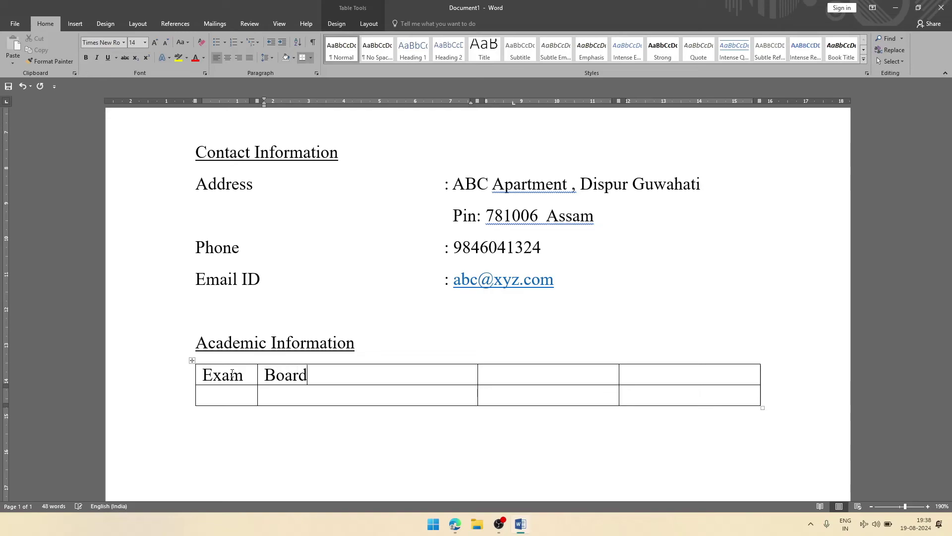
{"action": "key", "text": "Tab"}
{"action": "type", "text": "Percentage"}
{"action": "key", "text": "Tab"}
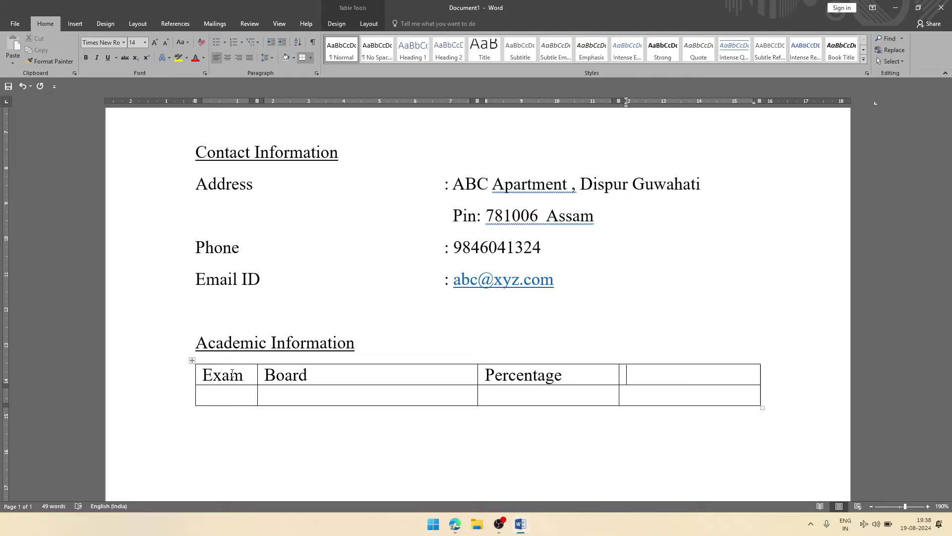
{"action": "type", "text": "Passing year"}
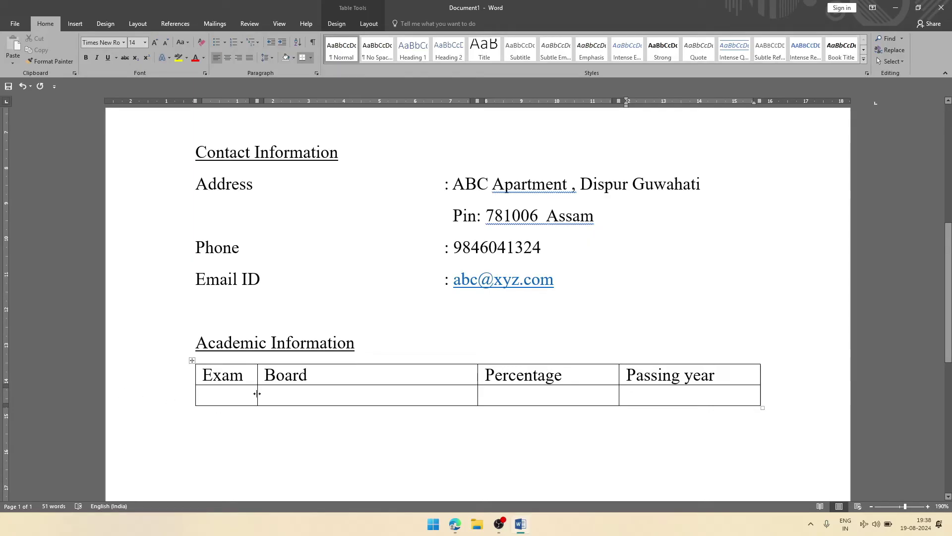
Step: Widen the Exam column and start row 2 with HSLC and 85, misplacing 2024 under Board
{"action": "left_click_drag", "start_coordinate": [256, 395], "coordinate": [310, 395]}
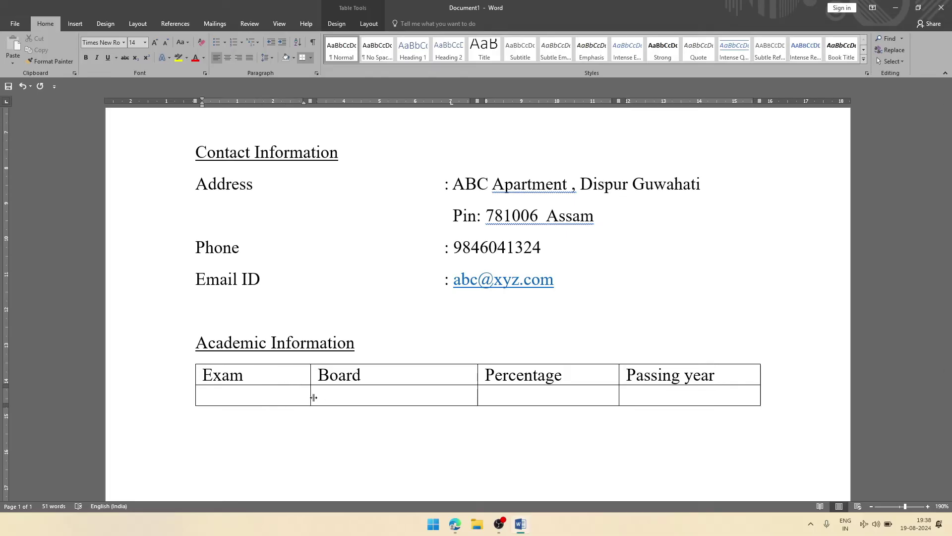
{"action": "left_click", "coordinate": [276, 397]}
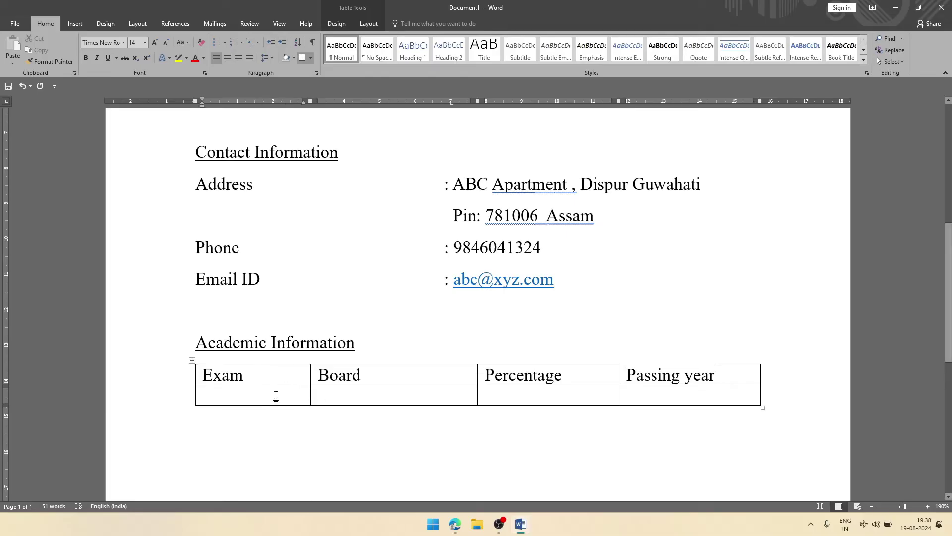
{"action": "type", "text": "HSLC"}
{"action": "key", "text": "Tab"}
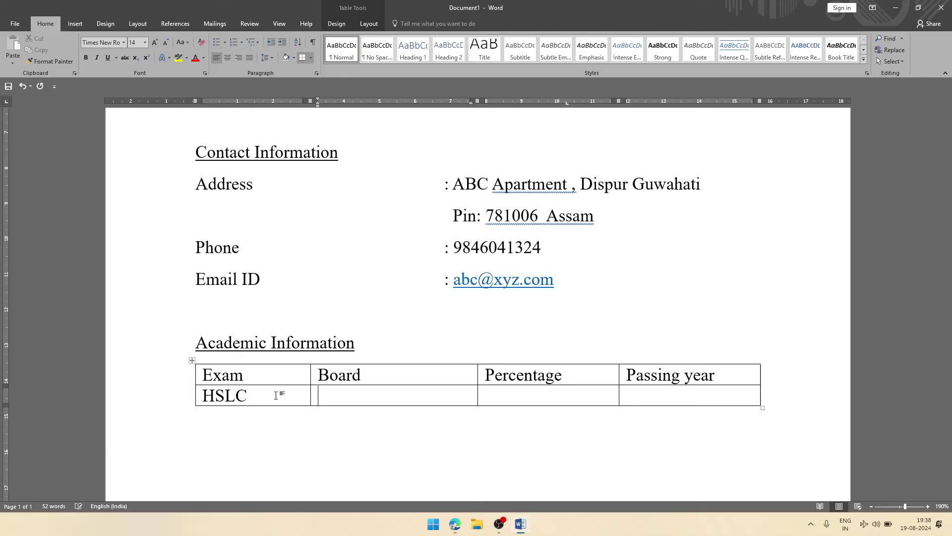
{"action": "type", "text": "2024"}
{"action": "key", "text": "Tab"}
{"action": "type", "text": "85"}
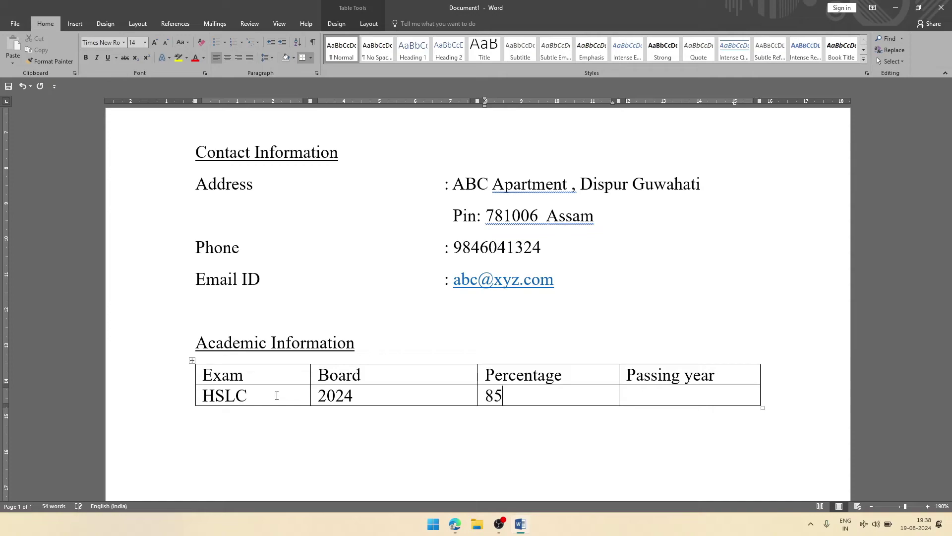
{"action": "key", "text": "Tab"}
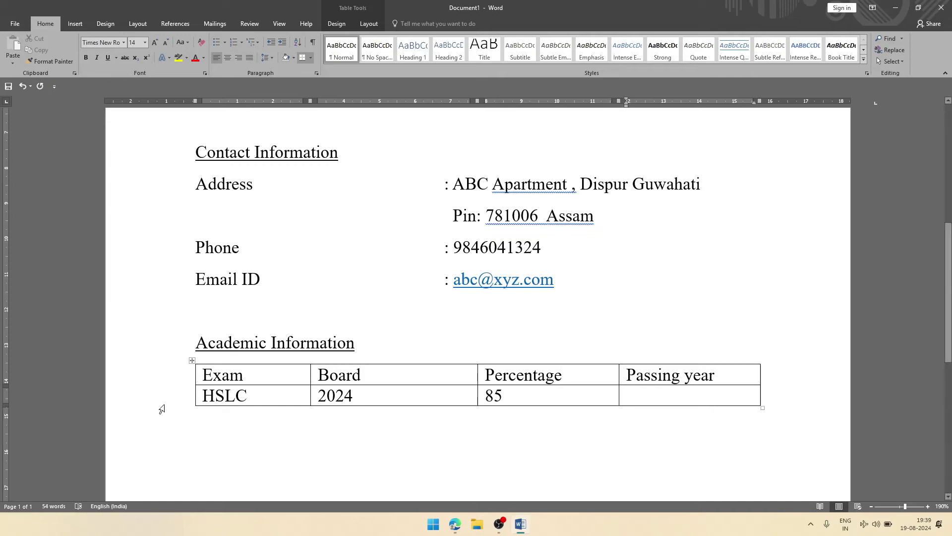
Step: Correct the Board cell to SEBA and enter 2024 as the passing year
{"action": "double_click", "coordinate": [343, 399]}
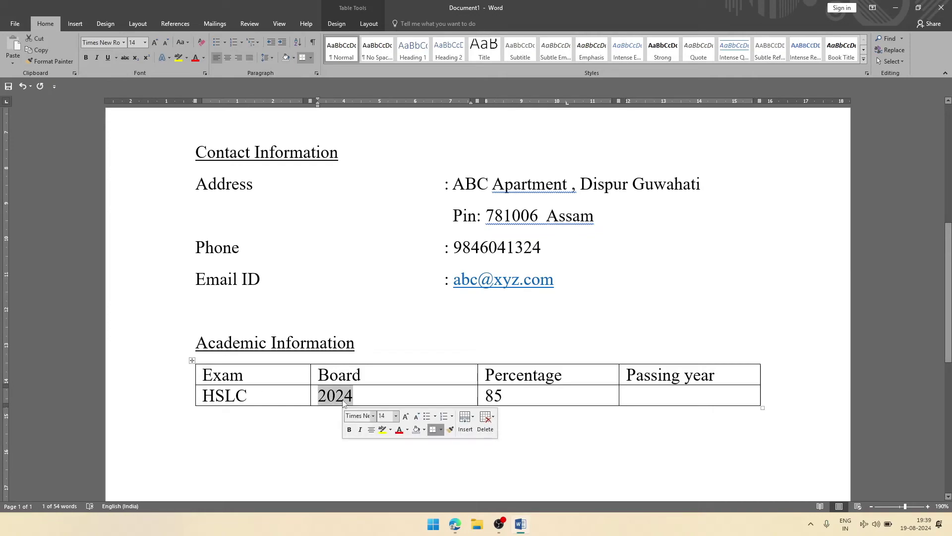
{"action": "type", "text": "SEBa"}
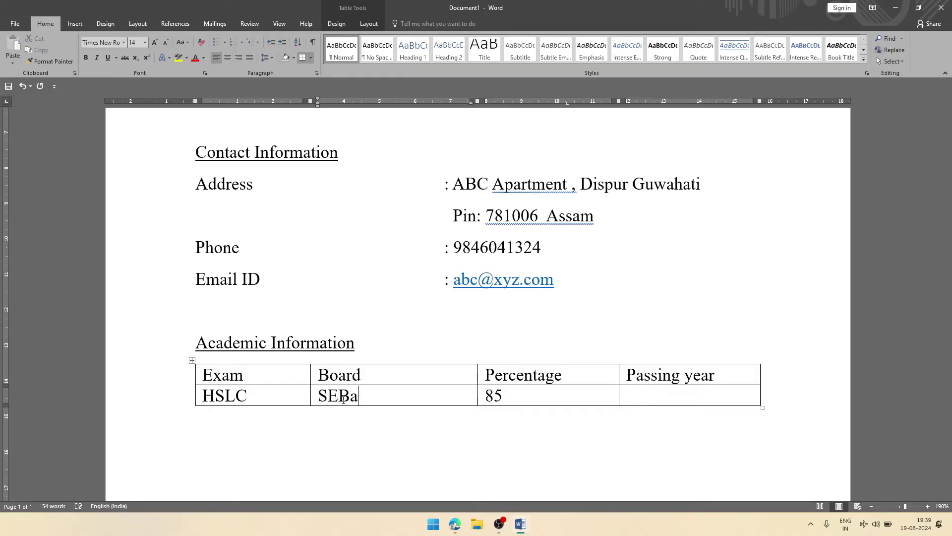
{"action": "key", "text": "Tab"}
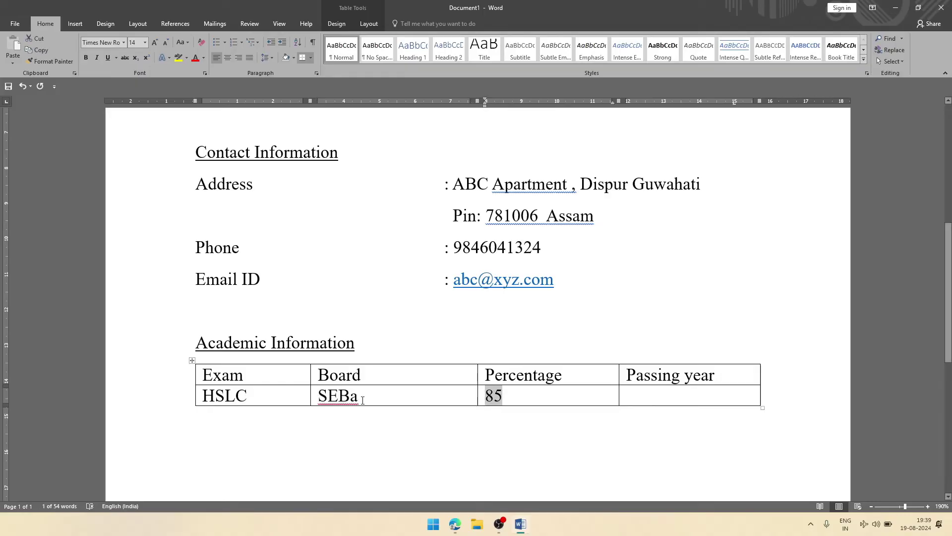
{"action": "left_click", "coordinate": [362, 400]}
{"action": "key", "text": "BackSpace"}
{"action": "type", "text": "A"}
{"action": "key", "text": "Tab"}
{"action": "key", "text": "Tab"}
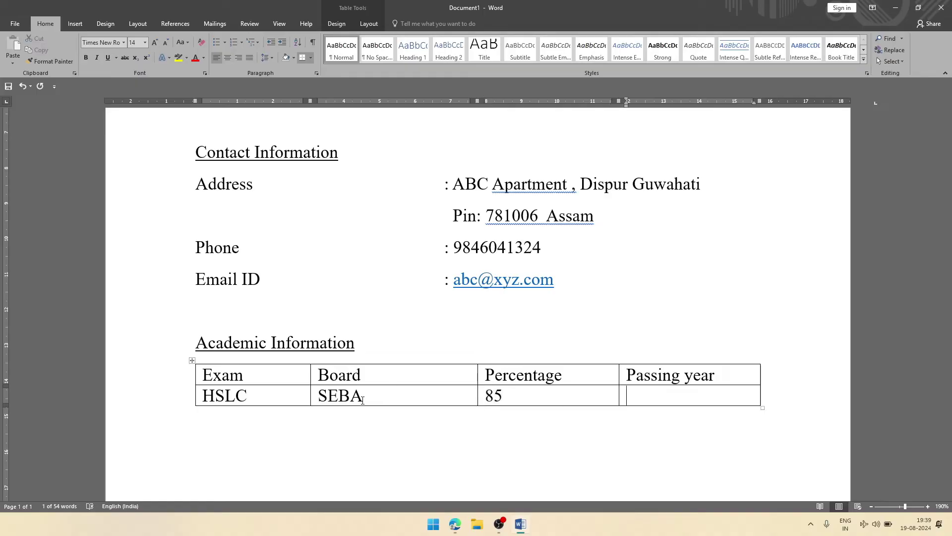
{"action": "type", "text": "2024"}
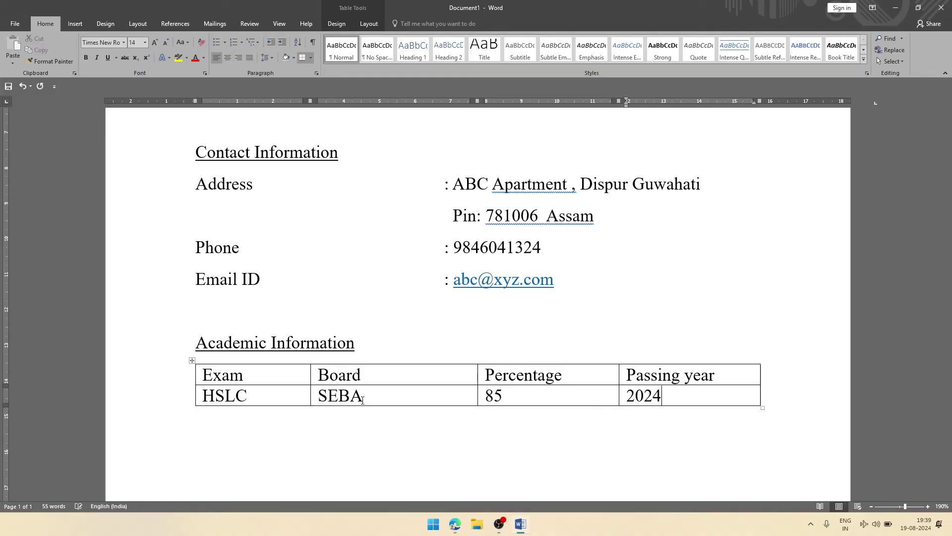
{"action": "key", "text": "Tab"}
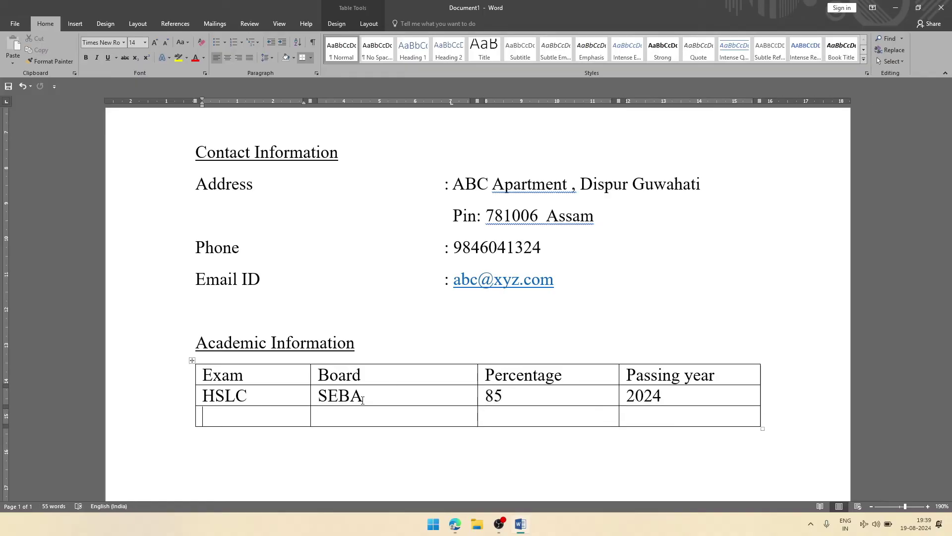
Step: Add a third table row reading HS, CBSE, 82, 2026
{"action": "key", "text": "ctrl+z"}
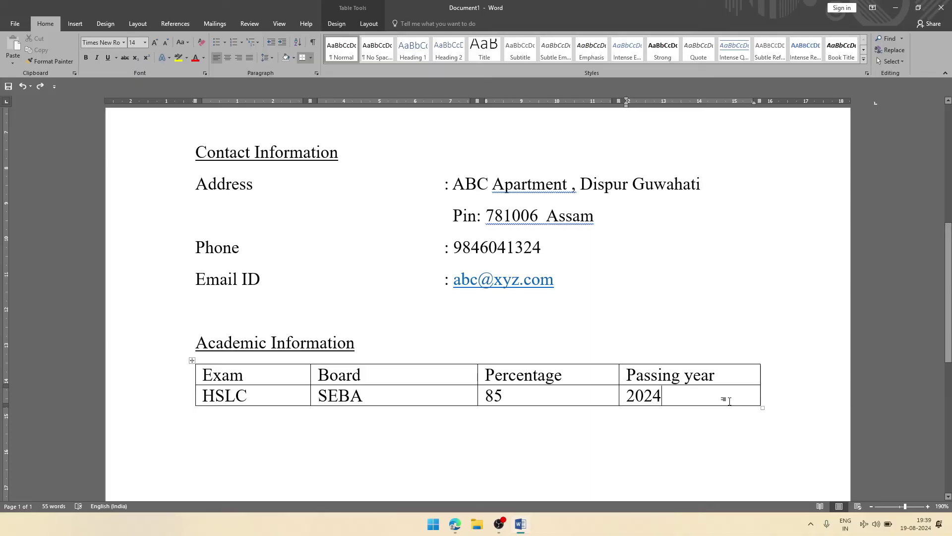
{"action": "key", "text": "Tab"}
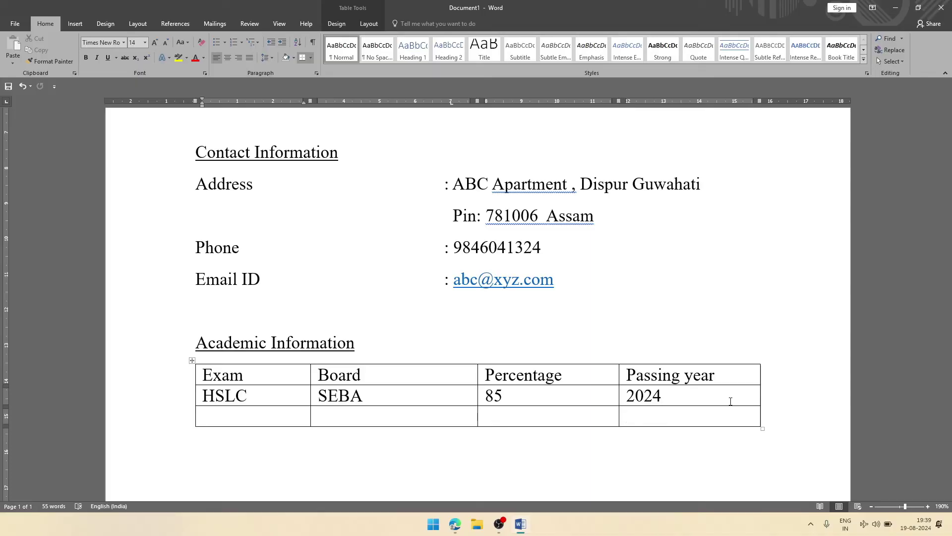
{"action": "type", "text": "HS"}
{"action": "key", "text": "Tab"}
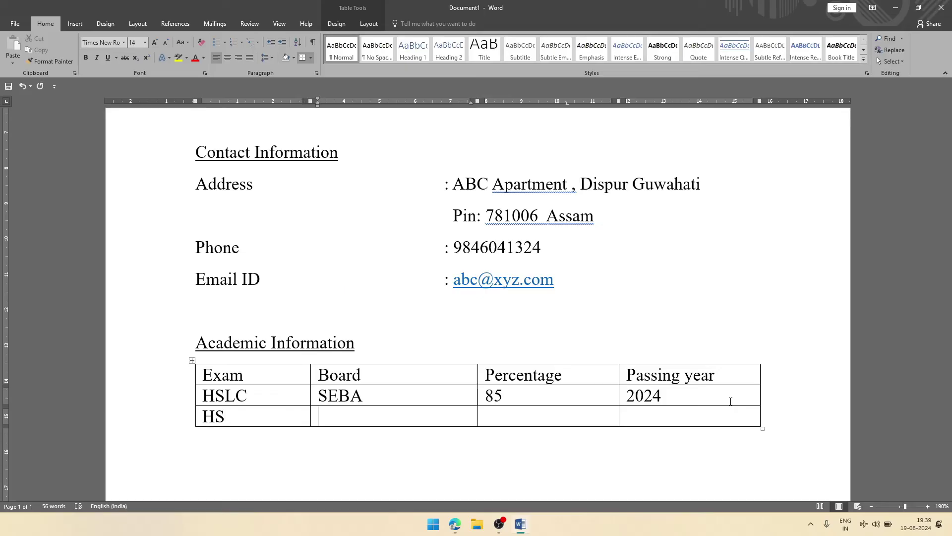
{"action": "type", "text": "CBSE"}
{"action": "key", "text": "Tab"}
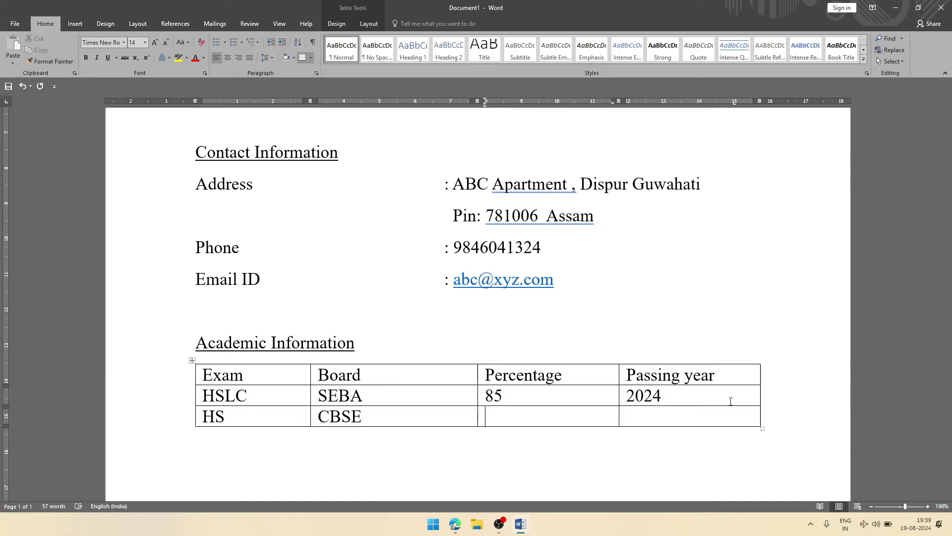
{"action": "type", "text": "82"}
{"action": "key", "text": "Tab"}
{"action": "type", "text": "2026"}
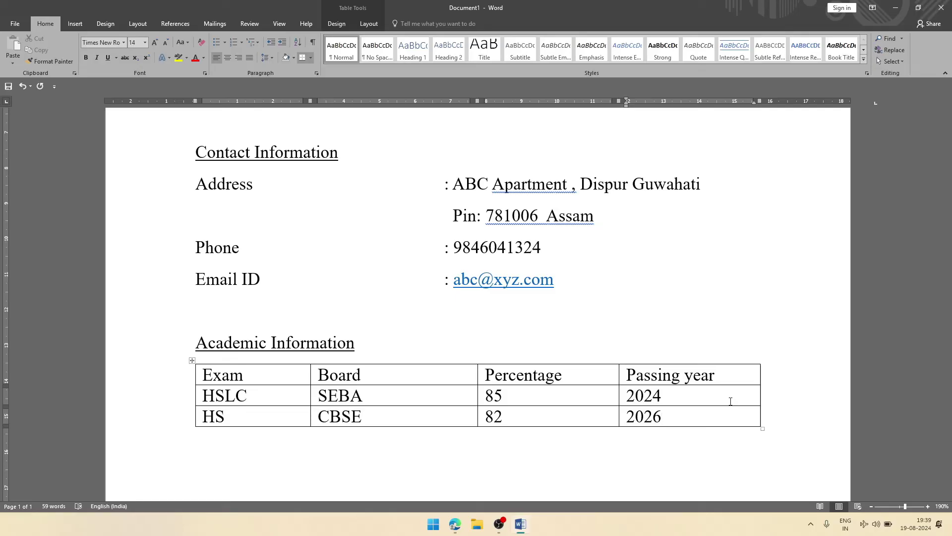
Step: Move out of the table and add an empty line below it
{"action": "left_click", "coordinate": [742, 451]}
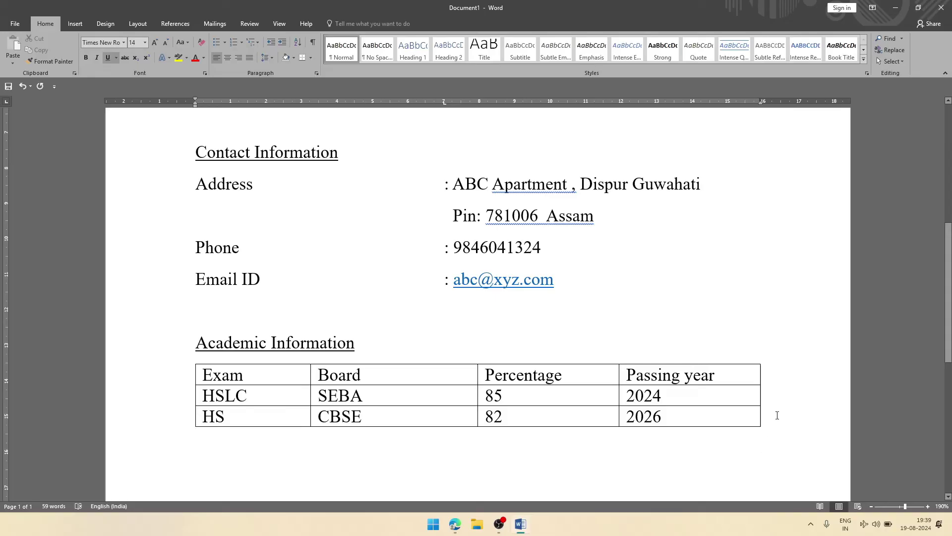
{"action": "left_click", "coordinate": [776, 415]}
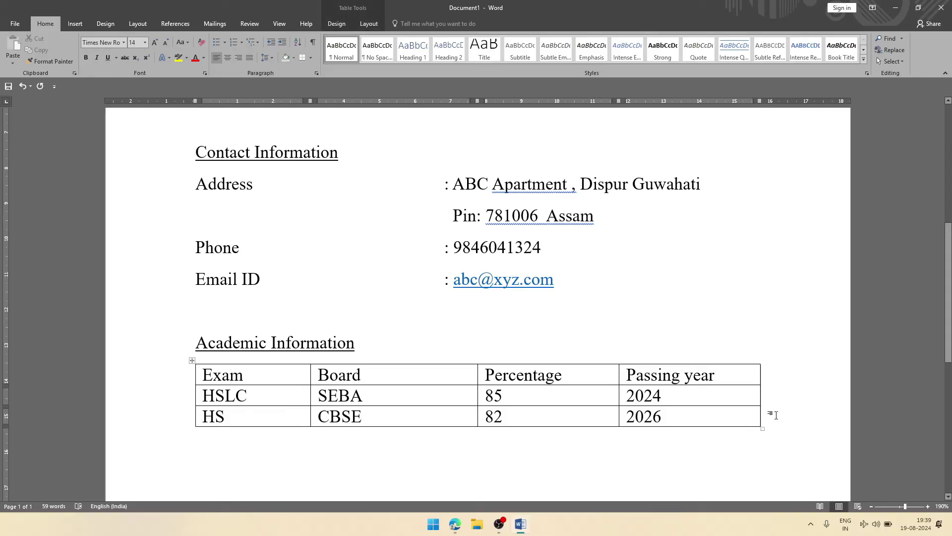
{"action": "key", "text": "Down"}
{"action": "key", "text": "Return"}
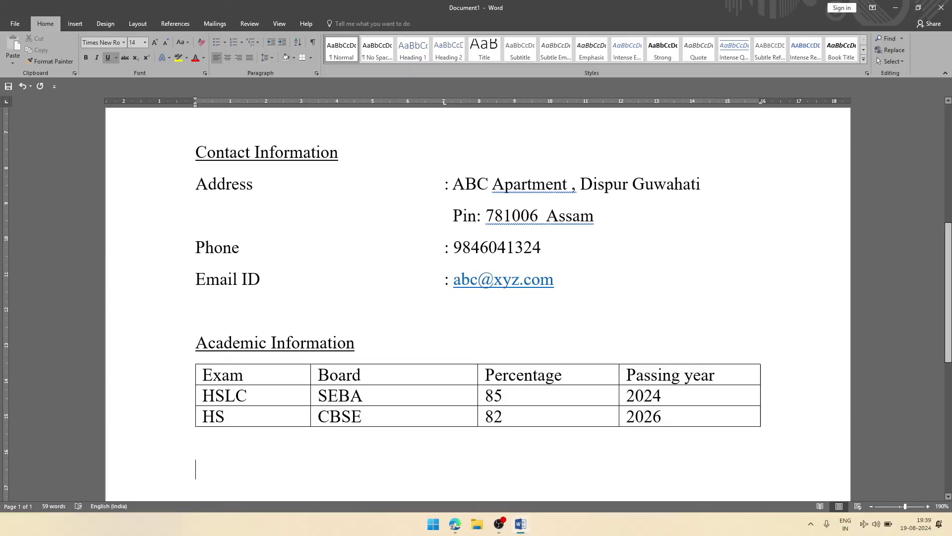
{"action": "scroll", "coordinate": [476, 298], "scroll_direction": "down", "scroll_amount": 2}
{"action": "scroll", "coordinate": [524, 343], "scroll_direction": "down", "scroll_amount": 5}
{"action": "scroll", "coordinate": [524, 342], "scroll_direction": "up", "scroll_amount": 3}
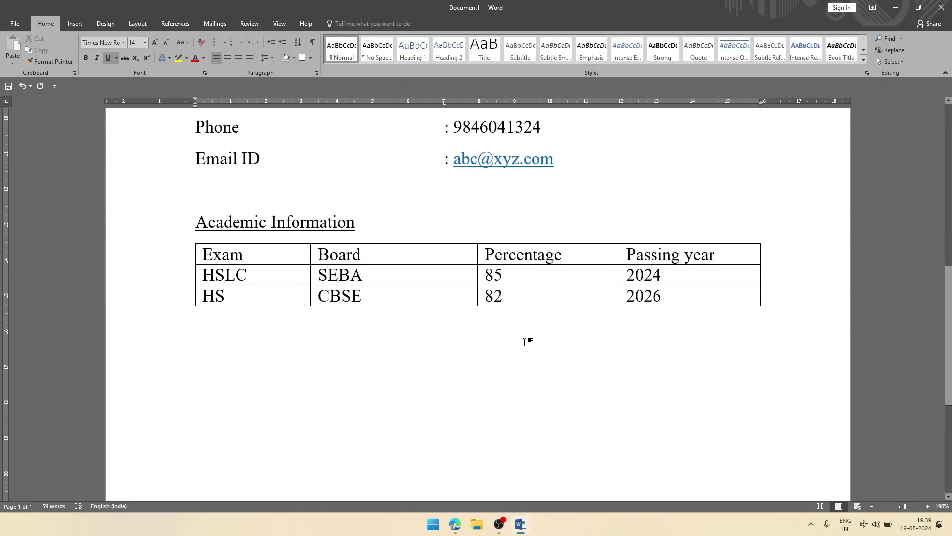
{"action": "scroll", "coordinate": [524, 342], "scroll_direction": "down", "scroll_amount": 6}
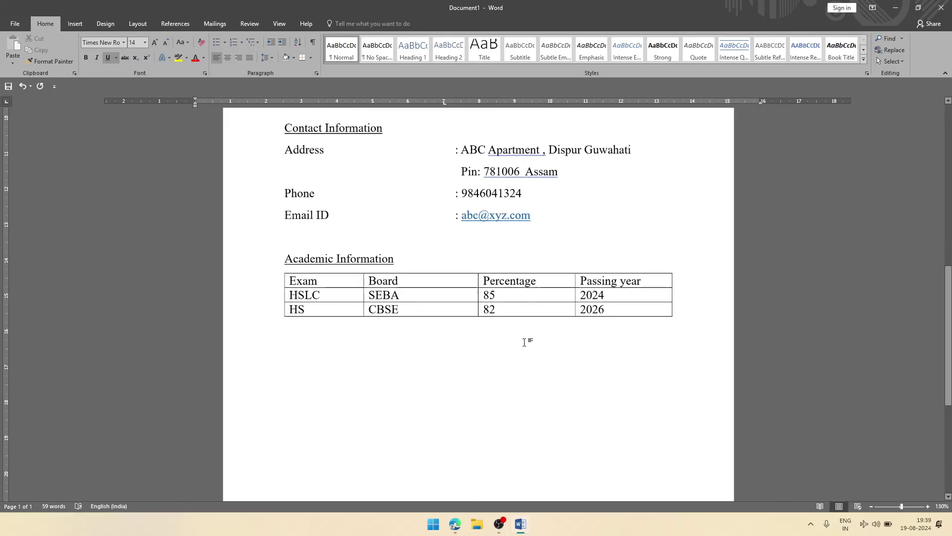
{"action": "left_click_drag", "start_coordinate": [949, 330], "coordinate": [933, 352]}
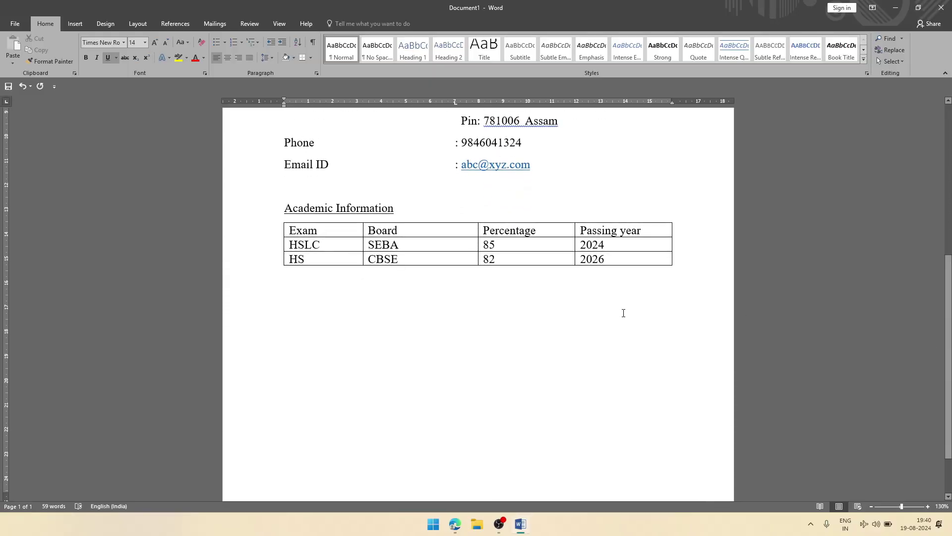
{"action": "scroll", "coordinate": [623, 313], "scroll_direction": "up", "scroll_amount": 2, "text": "ctrl"}
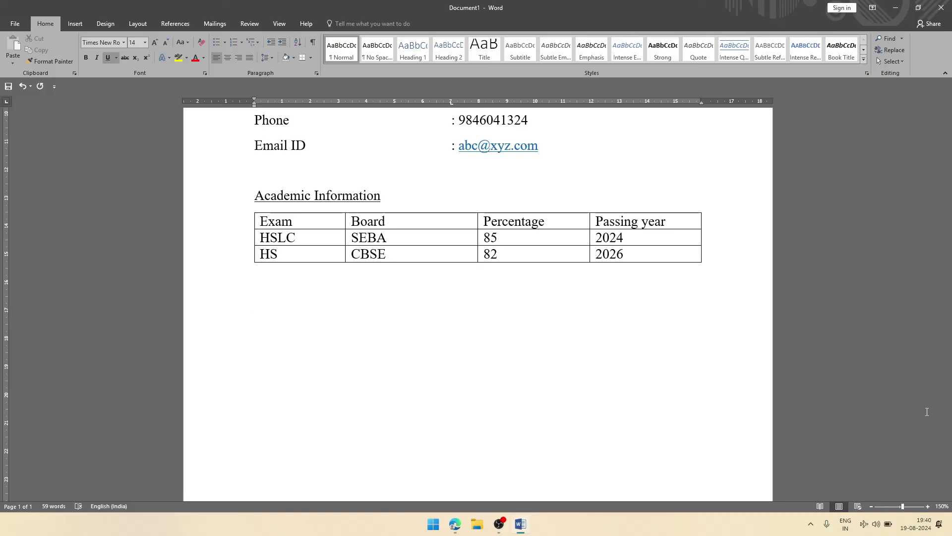
Step: Type the underlined 'Declaration' heading and turn underlining off for the text below
{"action": "type", "text": "Declaration"}
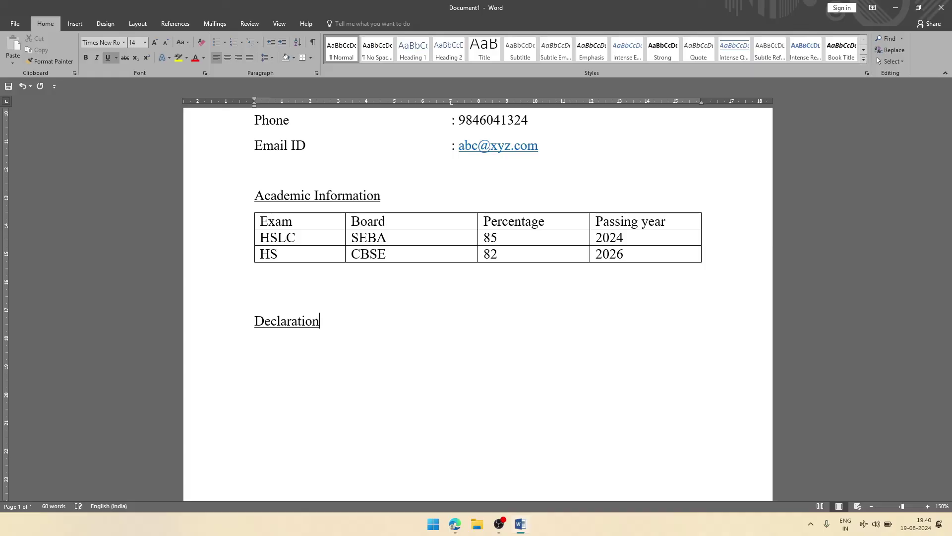
{"action": "key", "text": "BackSpace"}
{"action": "key", "text": "ctrl+u"}
Step: Type the statement that all information is true and I'll be responsible if anything is wrong
{"action": "type", "text": "As per my know"}
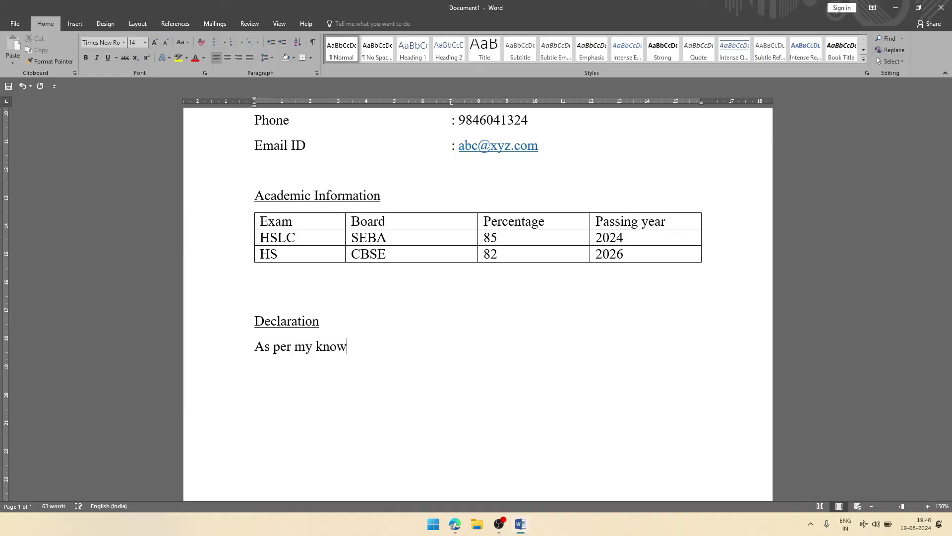
{"action": "type", "text": "ledge all informat"}
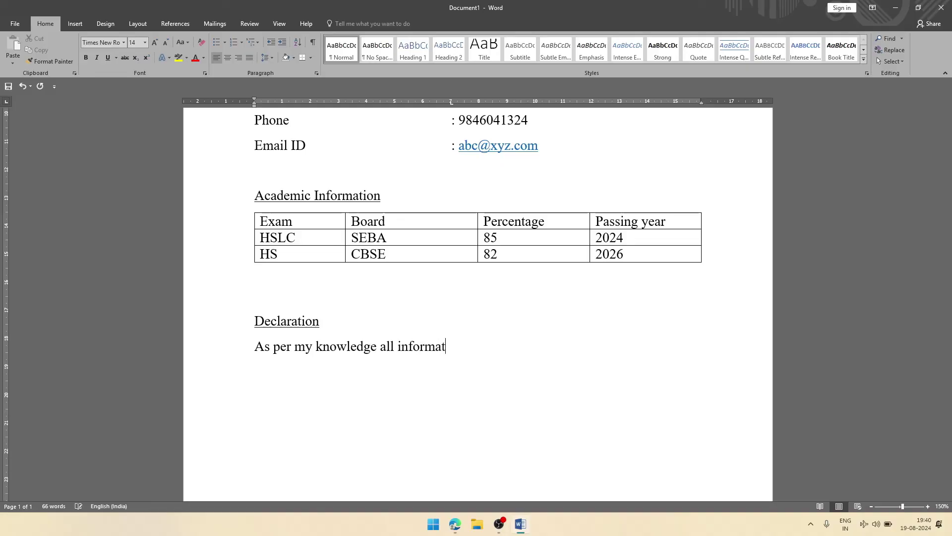
{"action": "type", "text": "ion included here "}
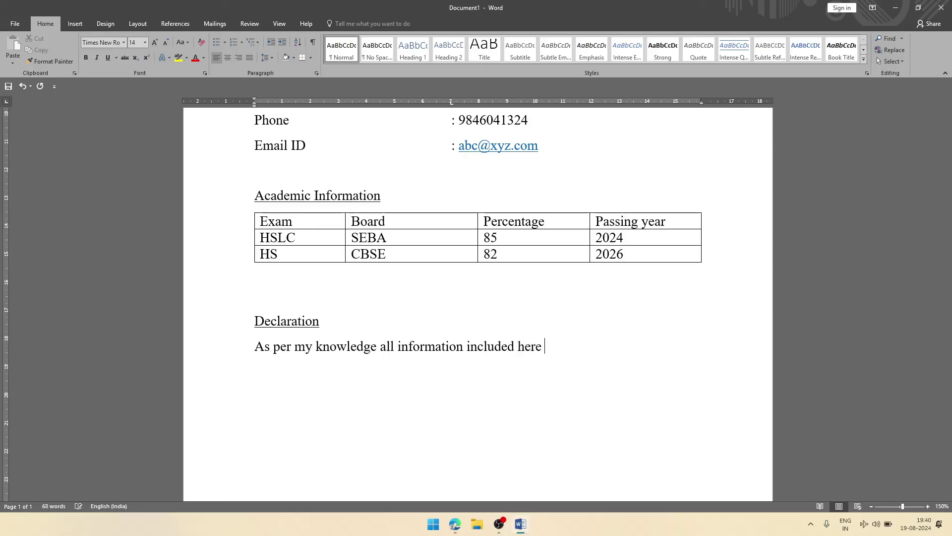
{"action": "type", "text": "are true, if anythin"}
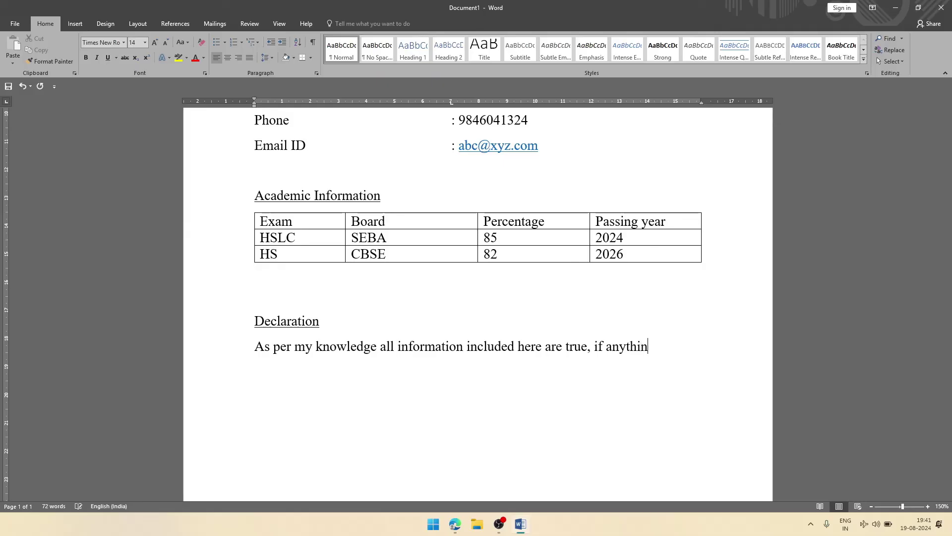
{"action": "type", "text": "g found wrong"}
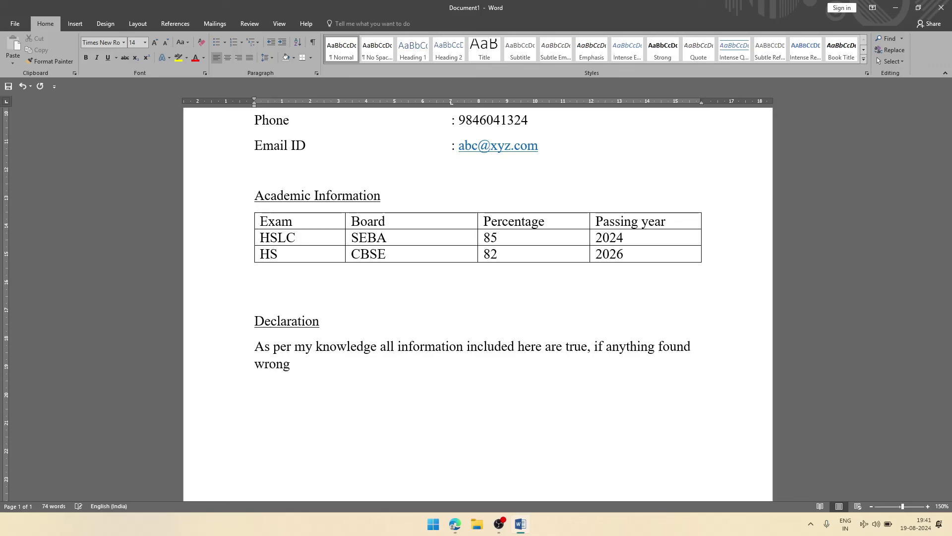
{"action": "type", "text": " for it ill"}
{"action": "key", "text": "BackSpace"}
{"action": "key", "text": "BackSpace"}
{"action": "key", "text": "BackSpace"}
{"action": "key", "text": "BackSpace"}
{"action": "type", "text": "I'll be responsi"}
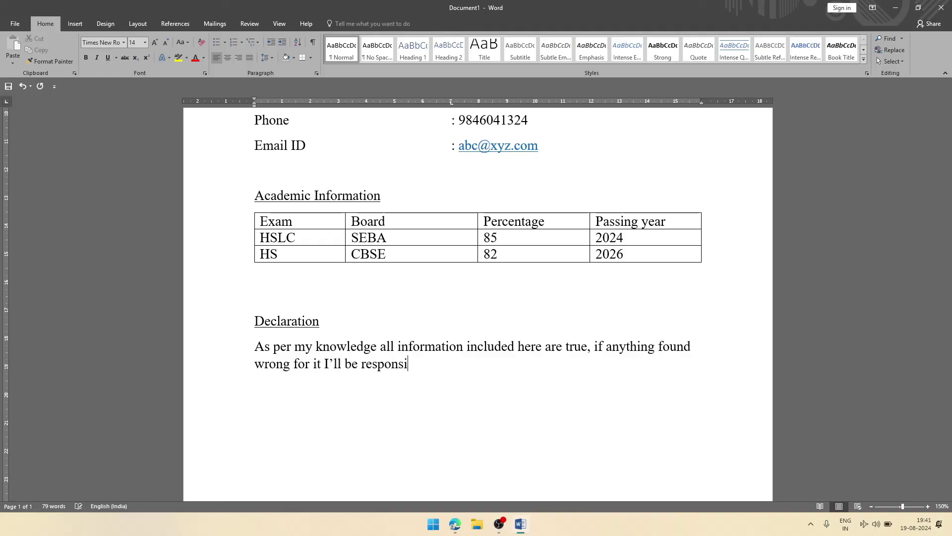
{"action": "type", "text": "blr"}
{"action": "key", "text": "BackSpace"}
{"action": "type", "text": "e."}
{"action": "key", "text": "Return"}
Step: Add Place: and Date: lines with a Signature: label tabbed to the right of Place
{"action": "type", "text": "Place: "}
{"action": "type", "text": "Date:"}
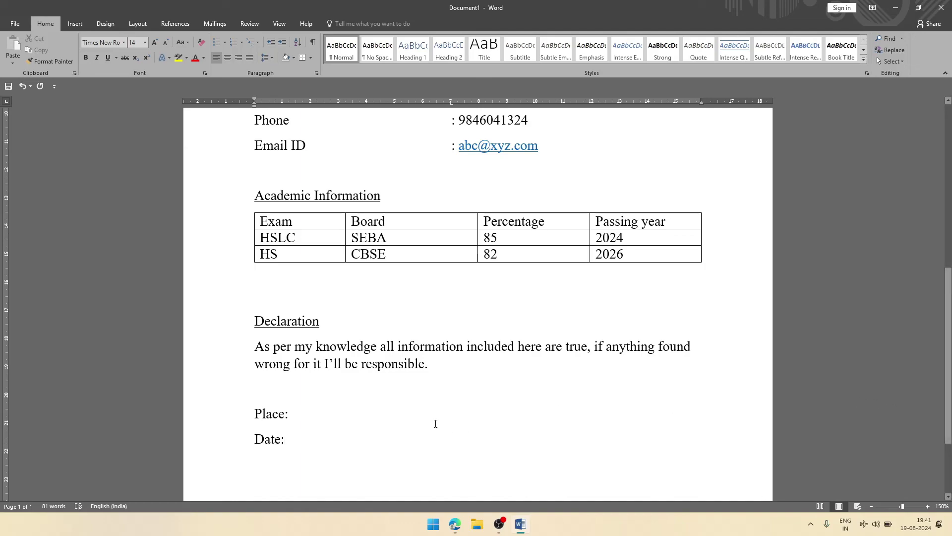
{"action": "key", "text": "Tab"}
{"action": "key", "text": "Tab"}
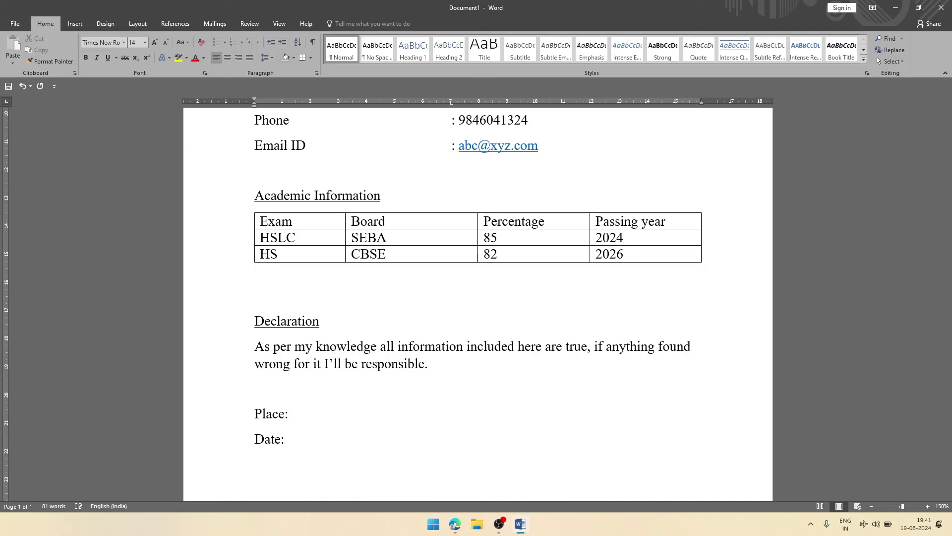
{"action": "key", "text": "Tab"}
{"action": "type", "text": "Signature:+"}
Step: Save the document under This PC > Documents with the file name BIO, then scroll back up through it
{"action": "key", "text": "ctrl+s"}
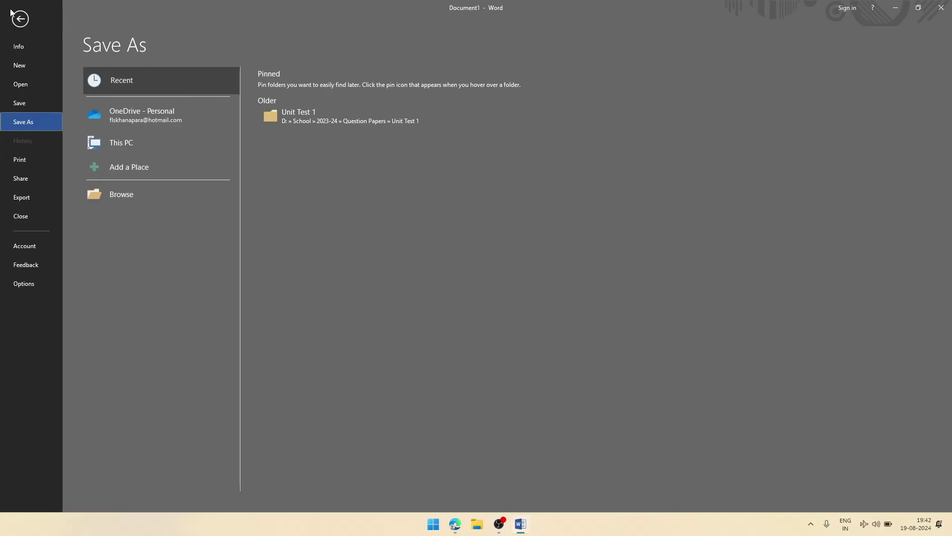
{"action": "left_click", "coordinate": [144, 147]}
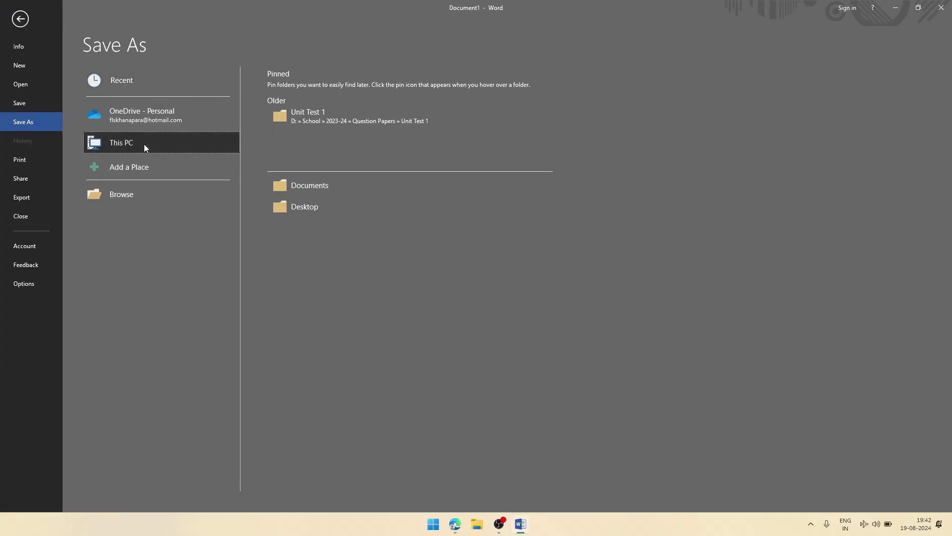
{"action": "left_click", "coordinate": [338, 187]}
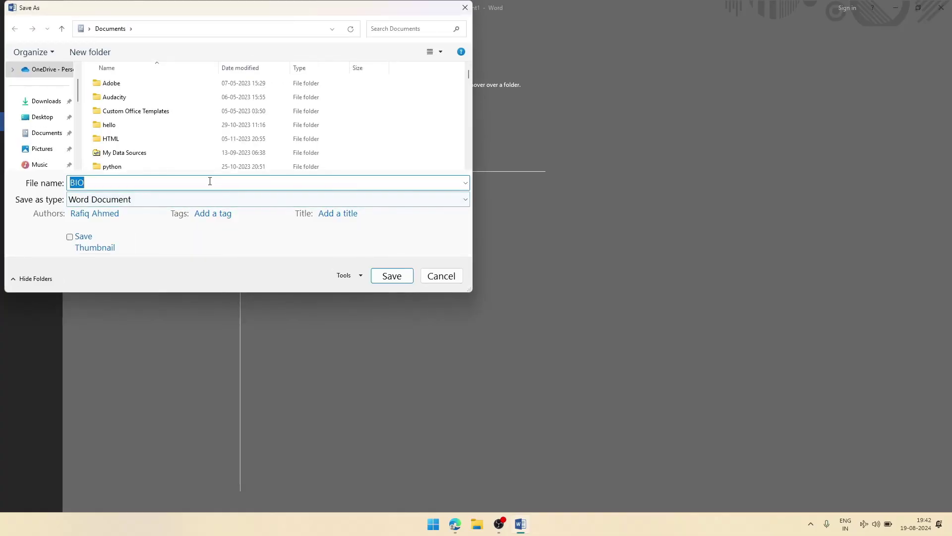
{"action": "left_click", "coordinate": [391, 276]}
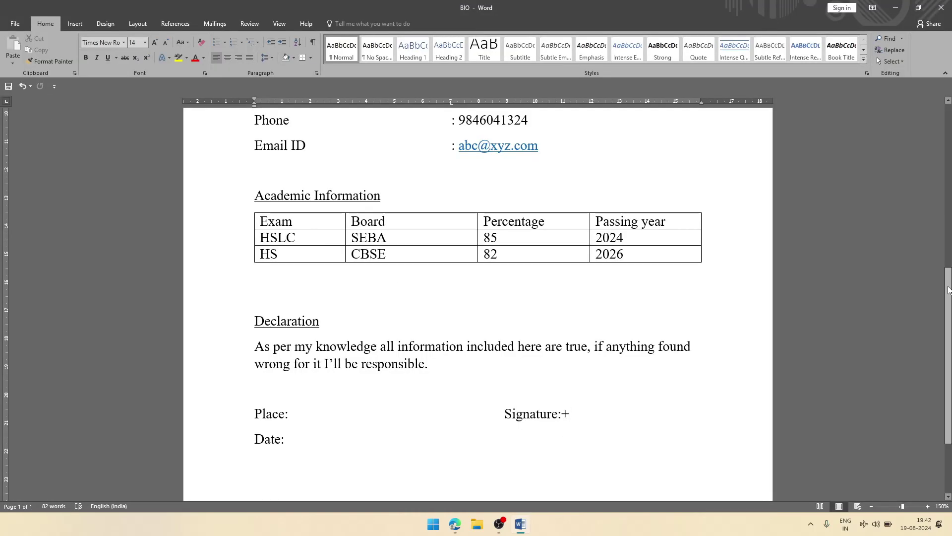
{"action": "left_click_drag", "start_coordinate": [948, 290], "coordinate": [948, 171]}
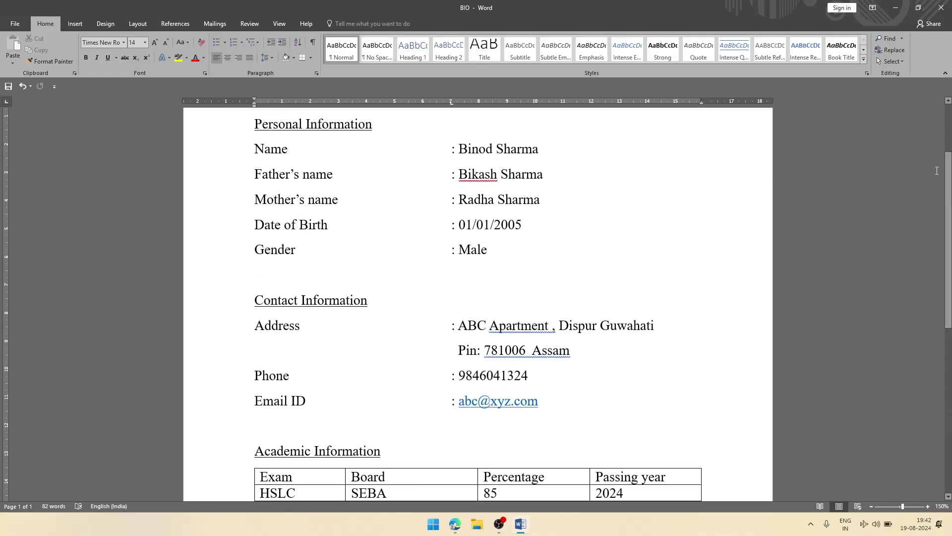
{"action": "left_click", "coordinate": [504, 525]}
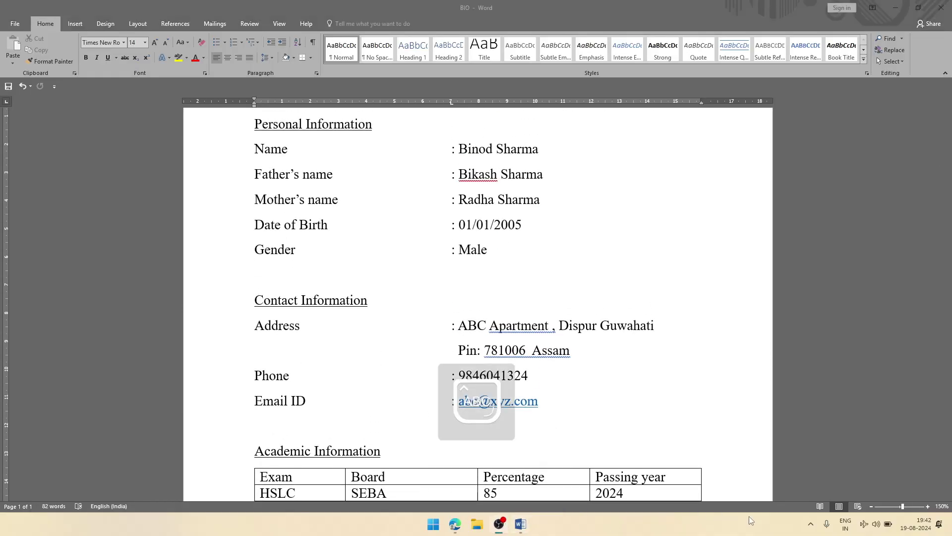